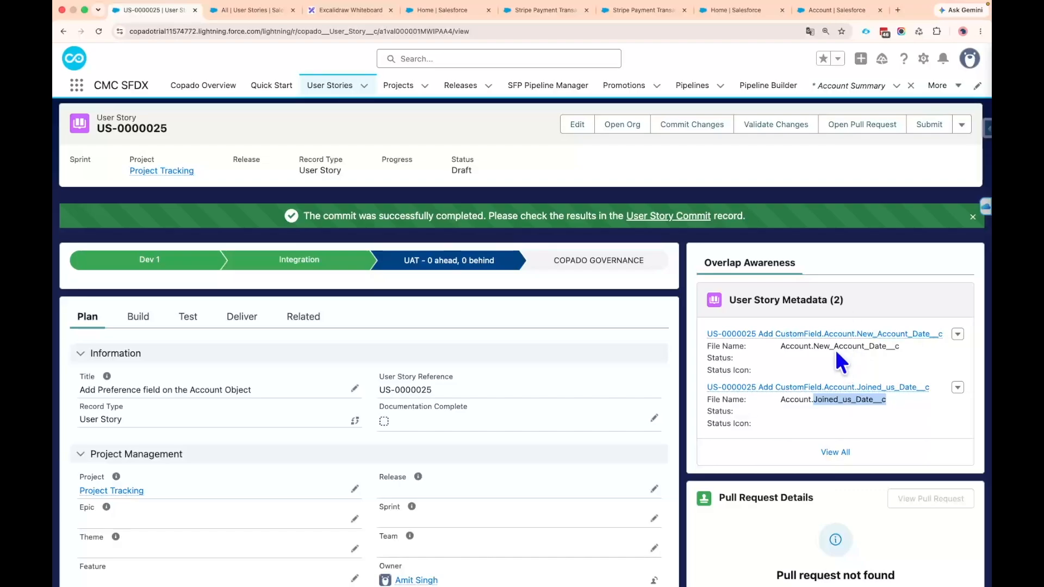
# Review the New_Account_Date__c and Joined_us_Date__c field metadata and the reference number of user story US-0000025
pyautogui.doubleClick(836, 347)
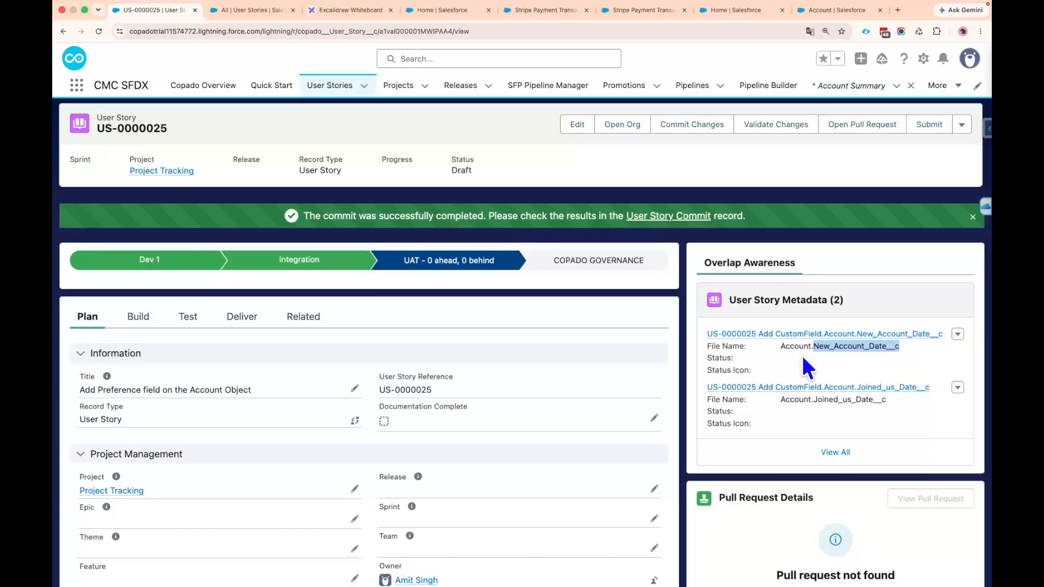
pyautogui.doubleClick(838, 400)
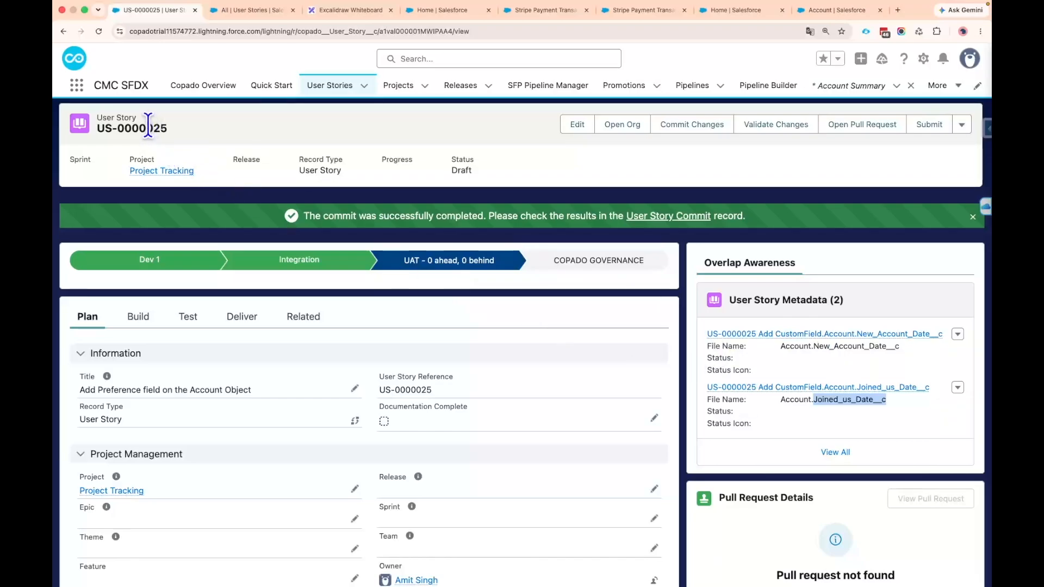
pyautogui.moveTo(149, 125); pyautogui.dragTo(198, 130)
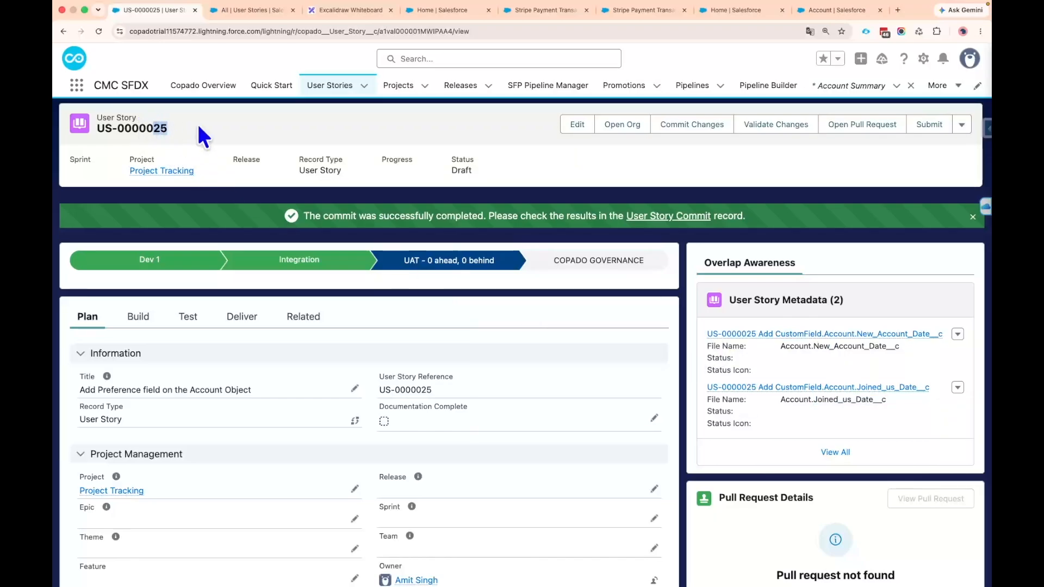
pyautogui.moveTo(95, 131)
pyautogui.mouseDown()
pyautogui.moveTo(174, 143)
pyautogui.moveTo(99, 129)
pyautogui.mouseUp()
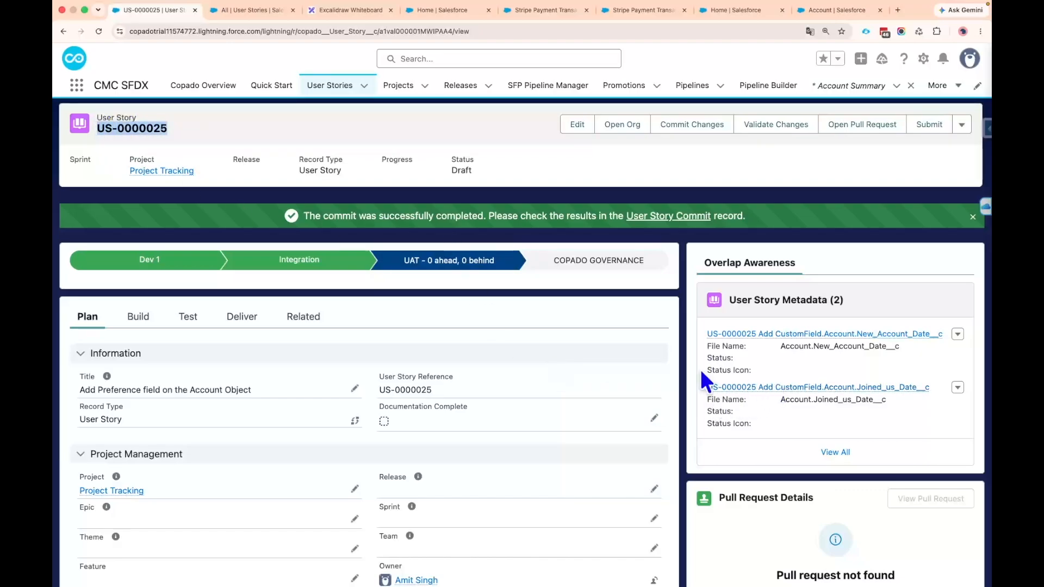
pyautogui.scroll(-3, 344, 357)
pyautogui.scroll(3, 301, 377)
# Copy the Git feature branch name feature/US-0000025 from the user story's build information
pyautogui.click(139, 249)
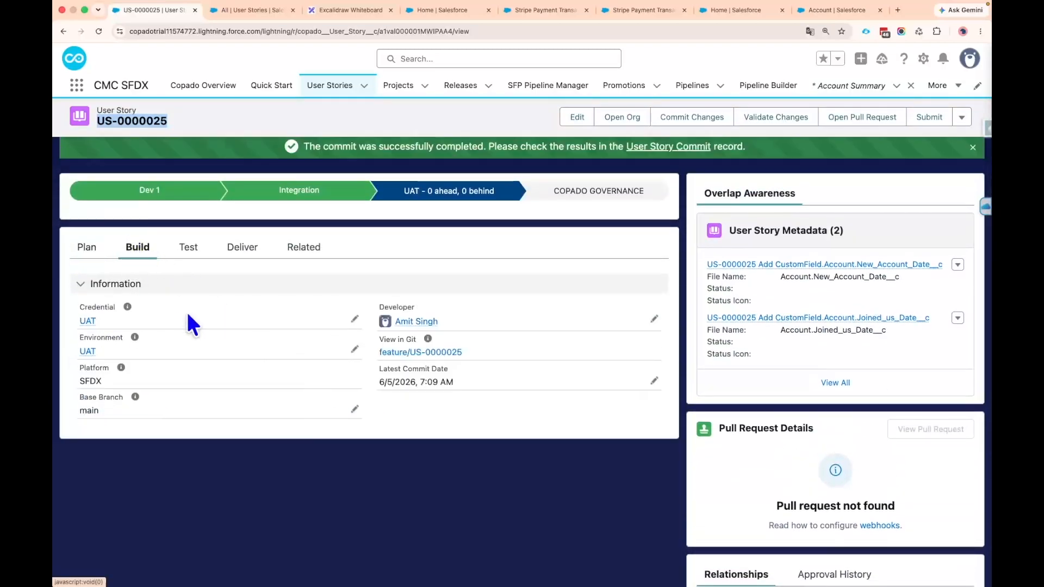
pyautogui.moveTo(465, 353); pyautogui.dragTo(402, 351)
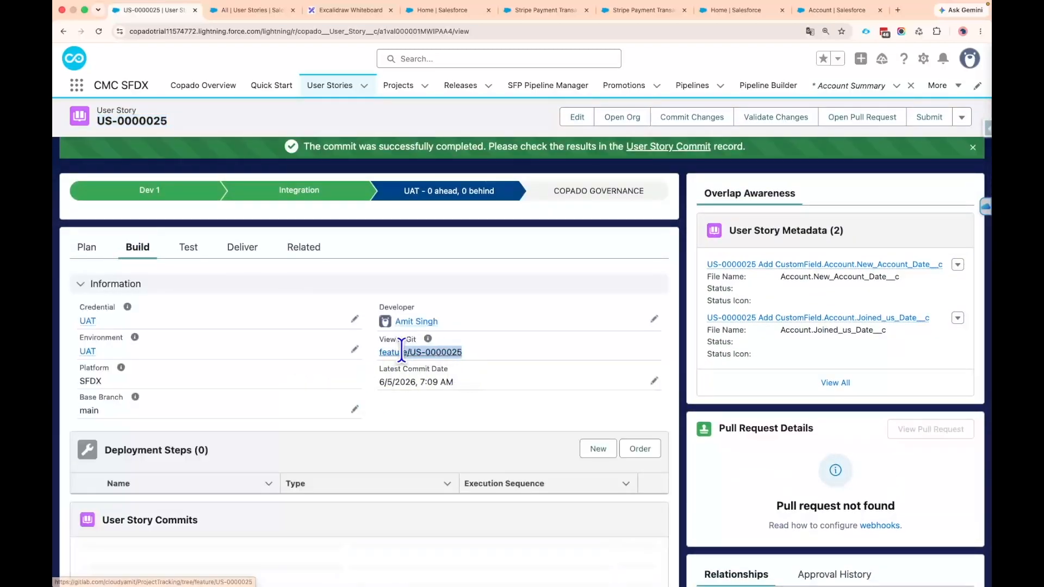
pyautogui.click(369, 357)
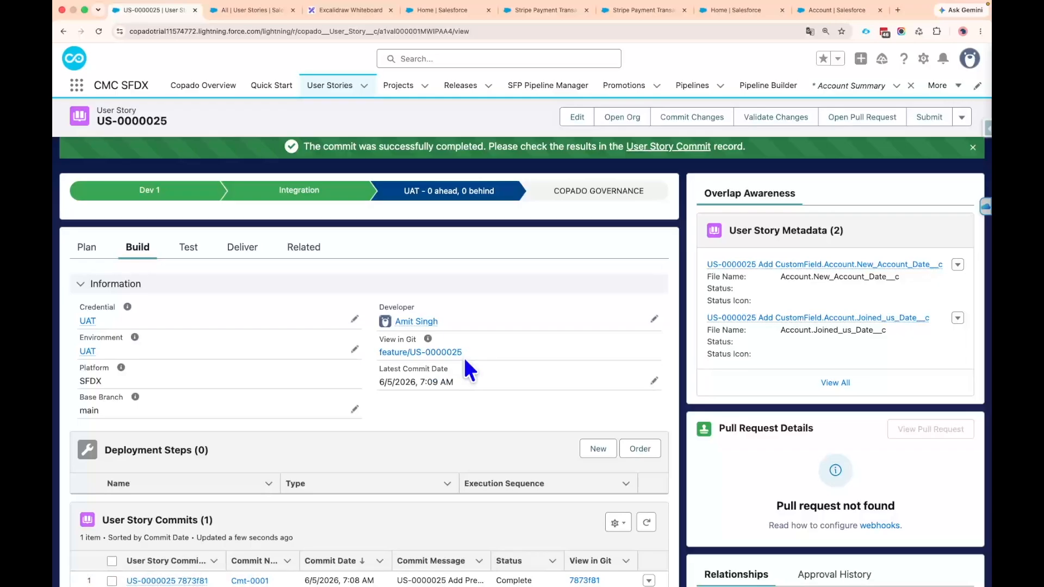
pyautogui.scroll(2, 463, 356)
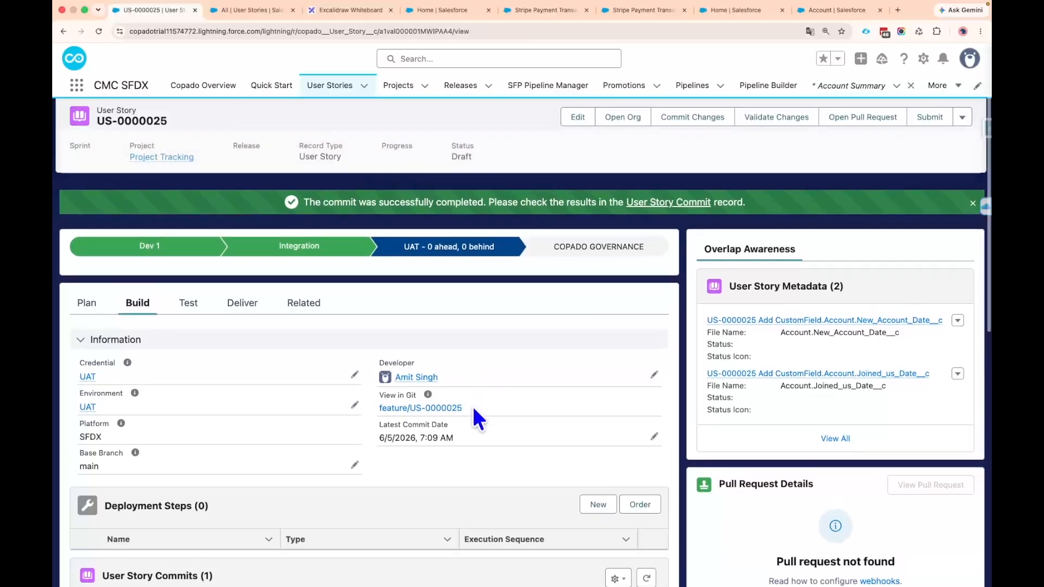
pyautogui.moveTo(456, 408); pyautogui.dragTo(379, 409)
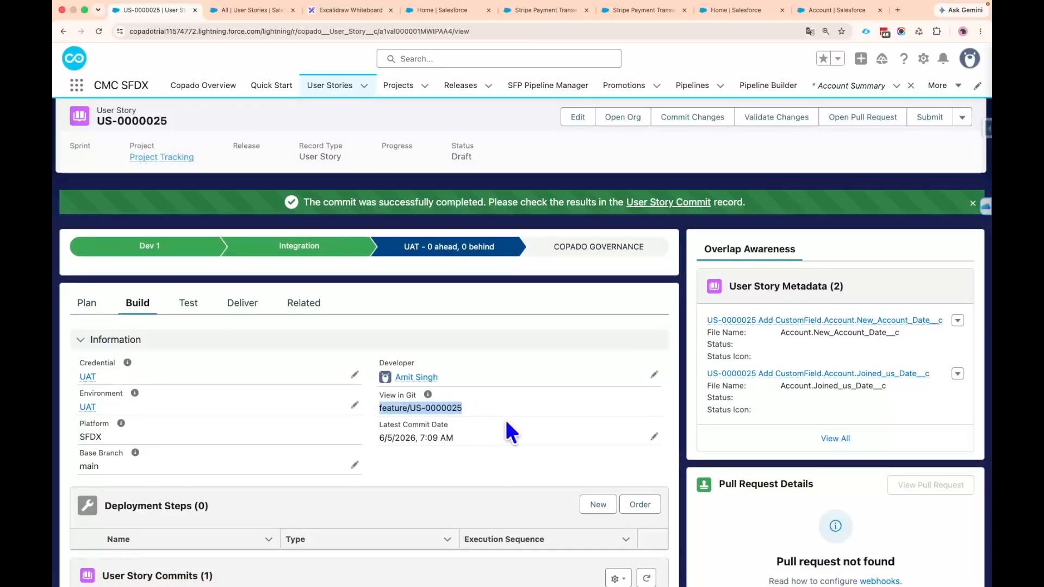
pyautogui.scroll(1, 503, 420)
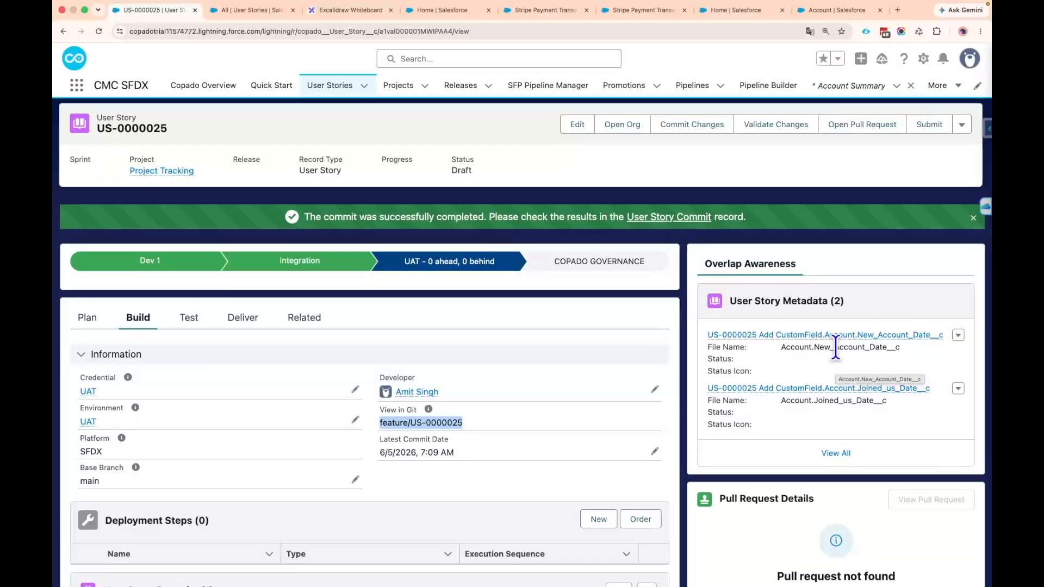
pyautogui.rightClick(426, 421)
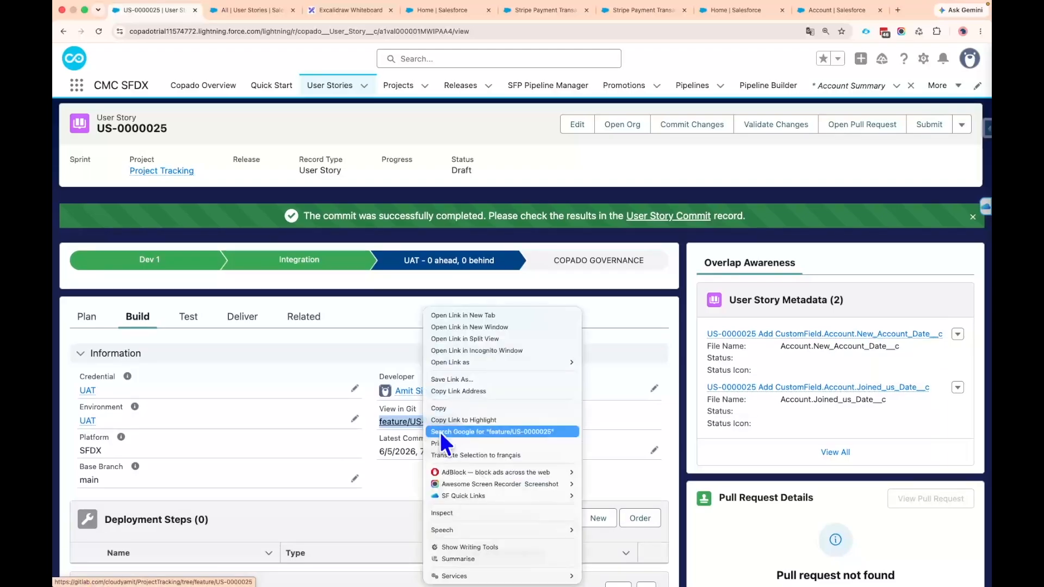
pyautogui.click(453, 410)
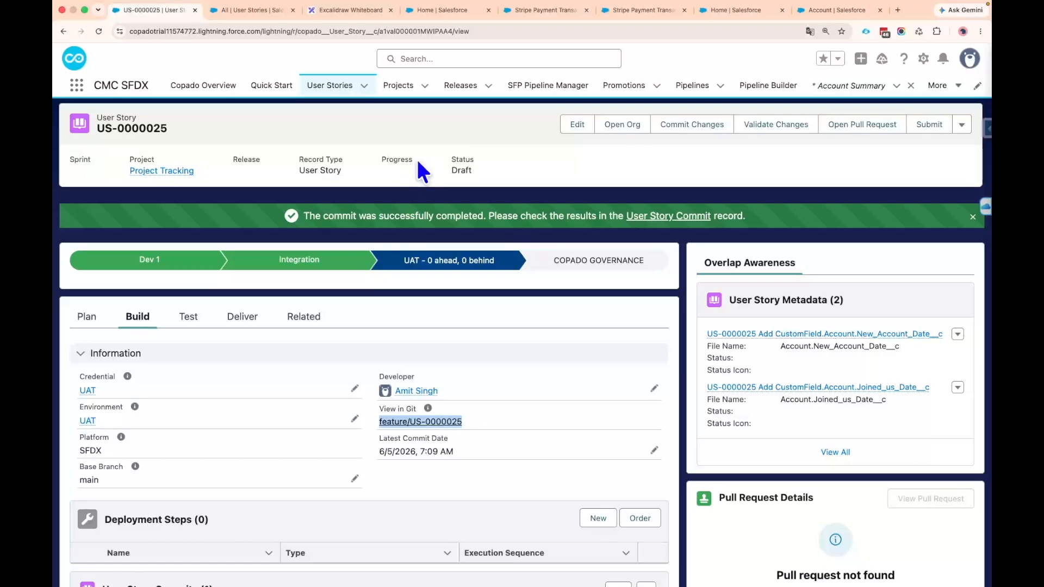
# Switch to the dev sandbox setup and open the Account object's fields and relationships list
pyautogui.click(522, 14)
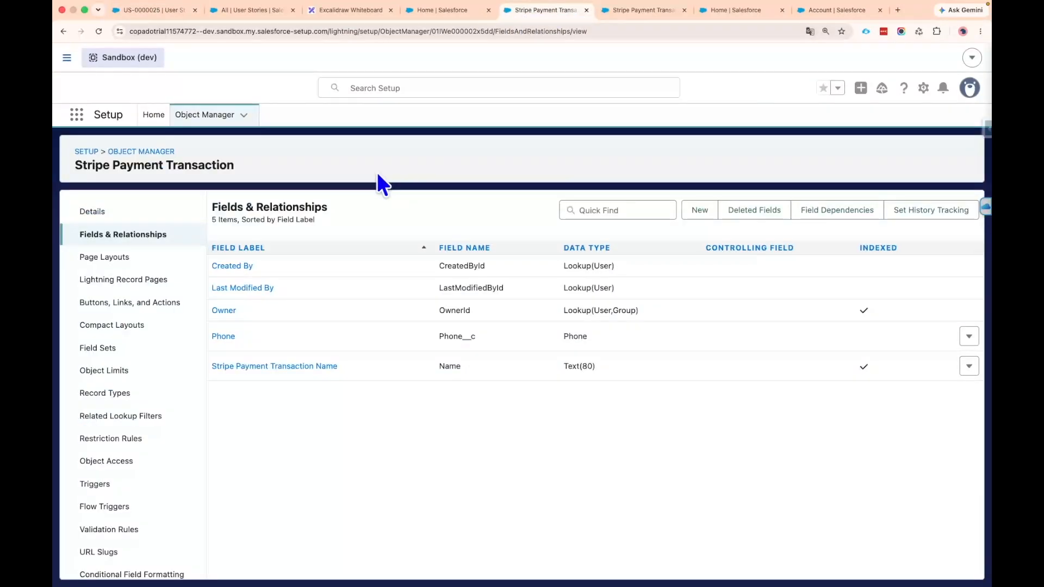
pyautogui.click(138, 152)
pyautogui.click(87, 232)
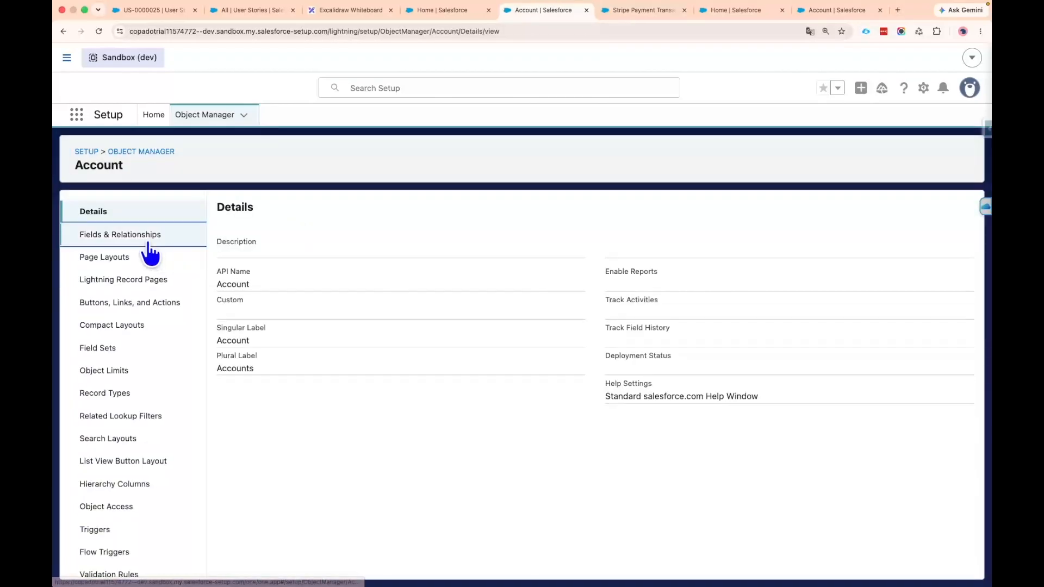
pyautogui.click(158, 238)
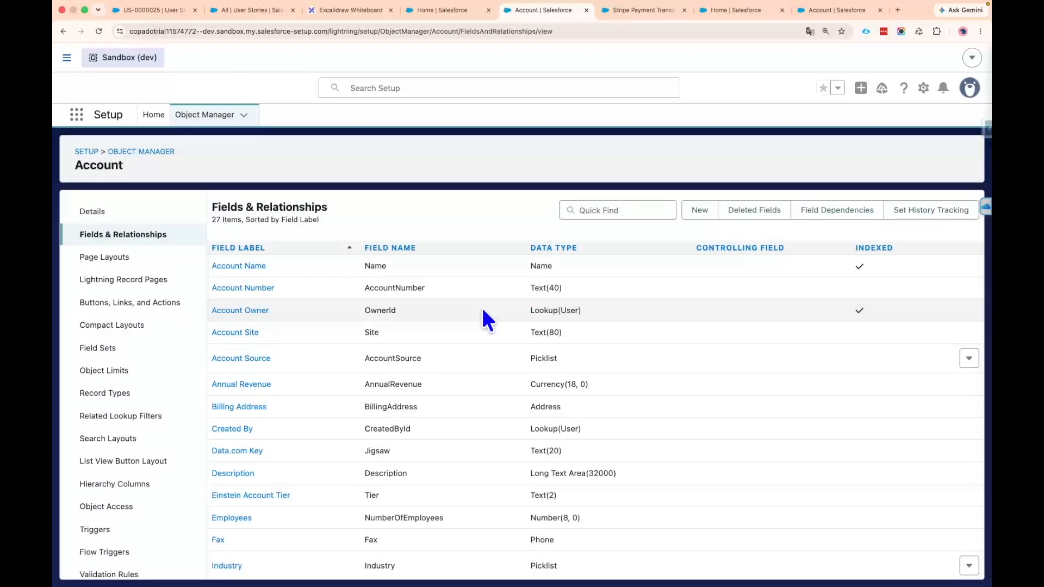
pyautogui.scroll(-5, 483, 311)
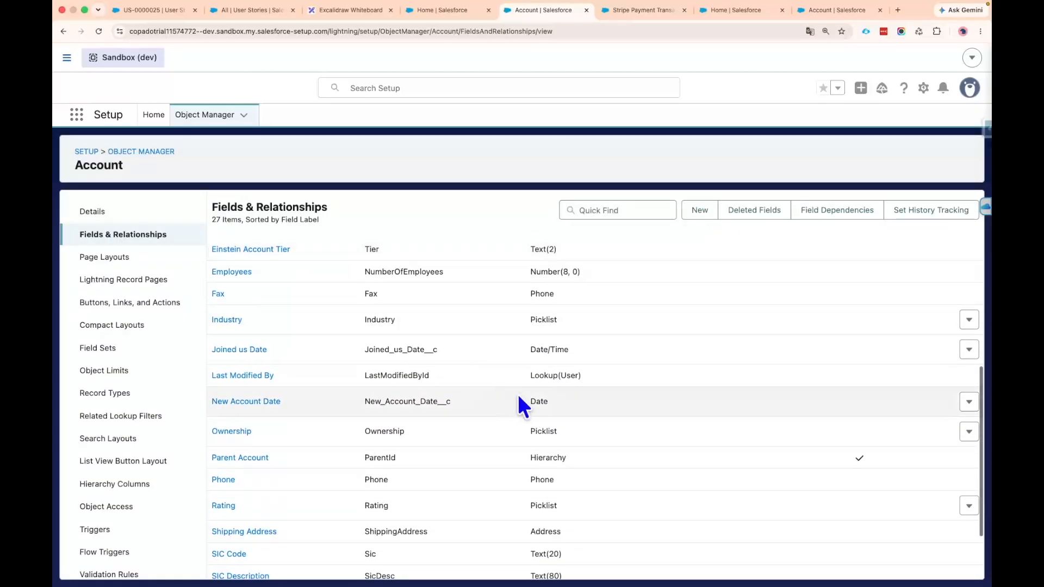
# Delete the New Account Date custom field from the Account object in the dev sandbox
pyautogui.doubleClick(370, 401)
pyautogui.click(968, 401)
pyautogui.click(937, 449)
pyautogui.click(685, 403)
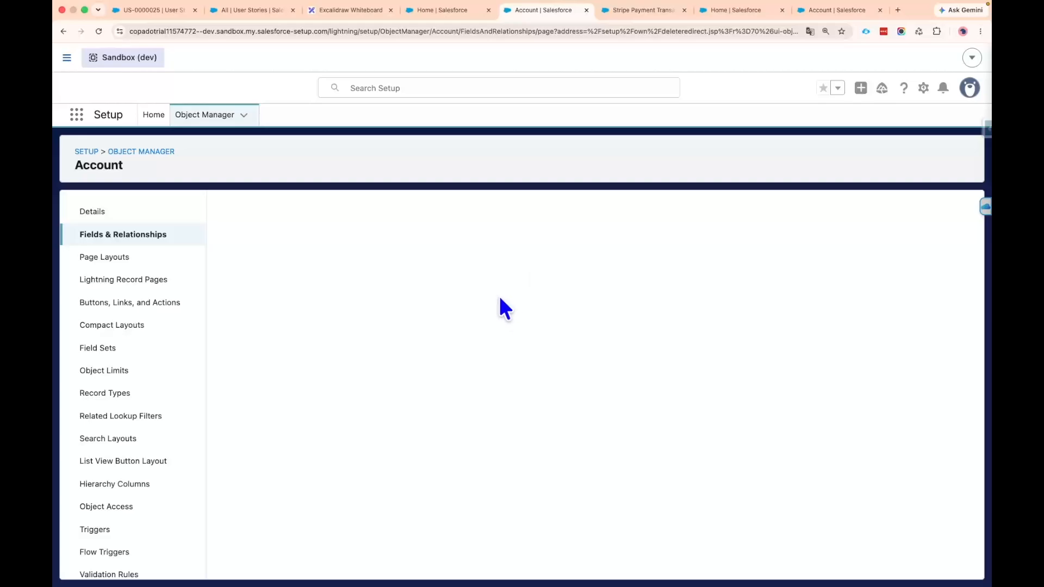
# Open user story US-0000030, "Delete "New Account Date" Field from the Account Object", from the user stories list
pyautogui.click(253, 10)
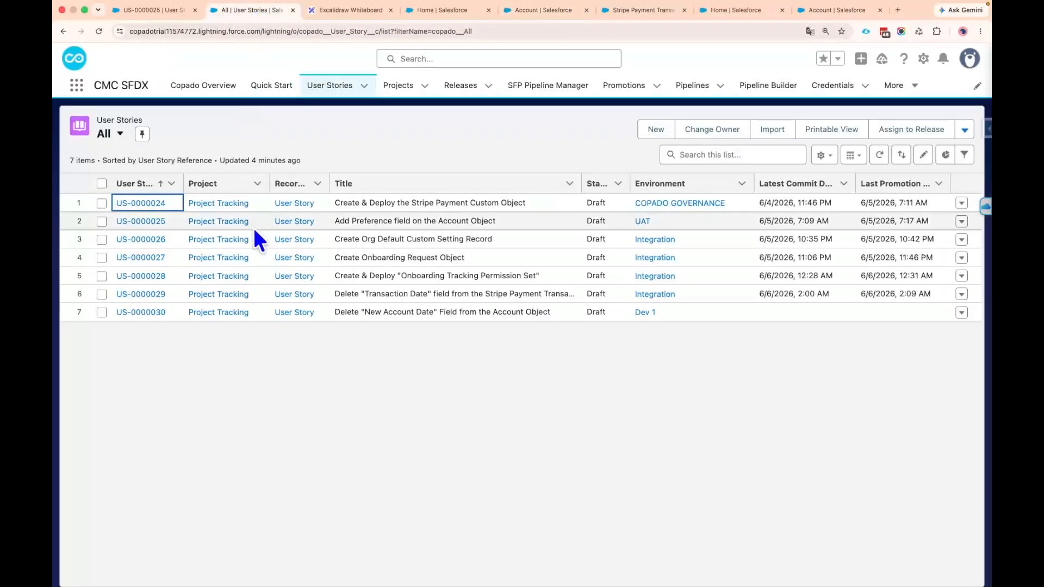
pyautogui.moveTo(334, 311); pyautogui.dragTo(551, 312)
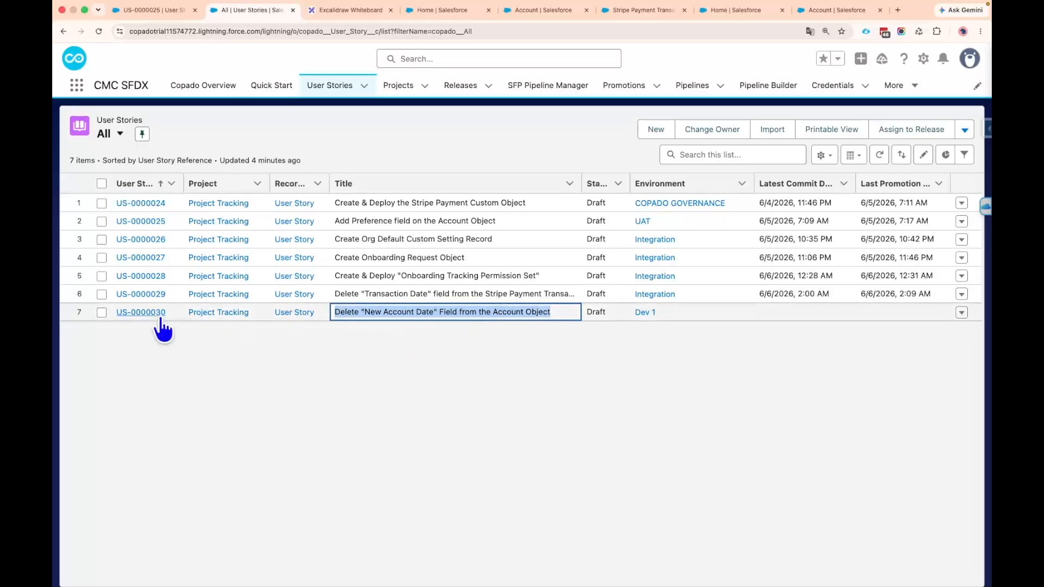
pyautogui.click(155, 314)
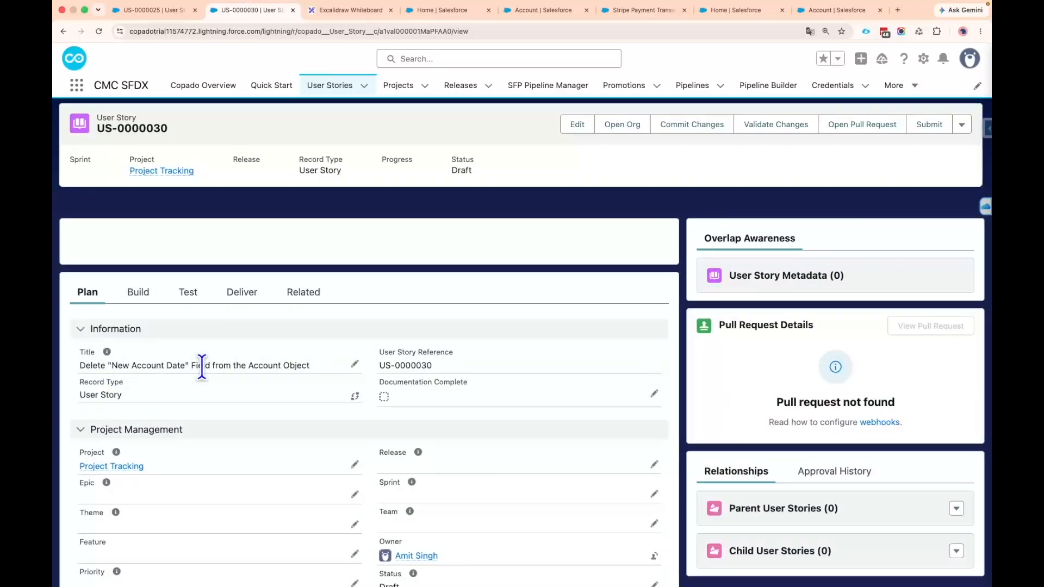
# Open the story's commit page, list its deleted metadata and select the Account.New_Account_Date__c deletion
pyautogui.click(692, 140)
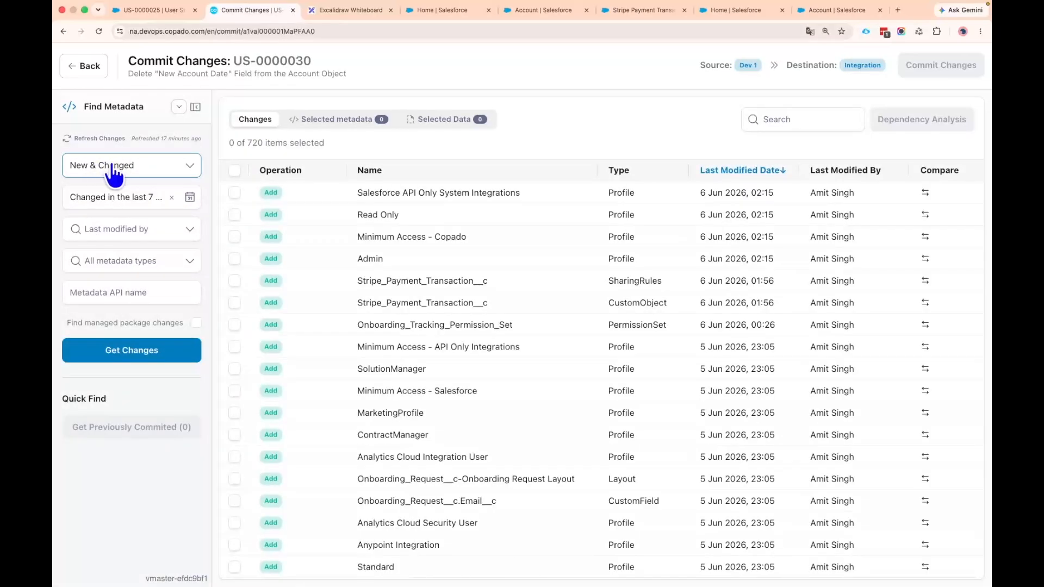
pyautogui.click(149, 166)
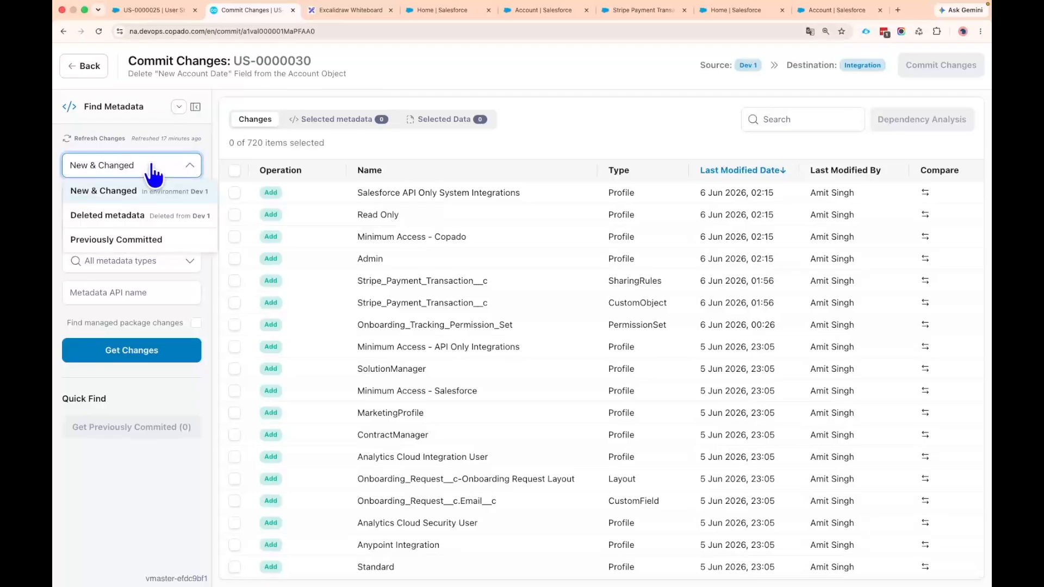
pyautogui.click(125, 217)
pyautogui.click(136, 351)
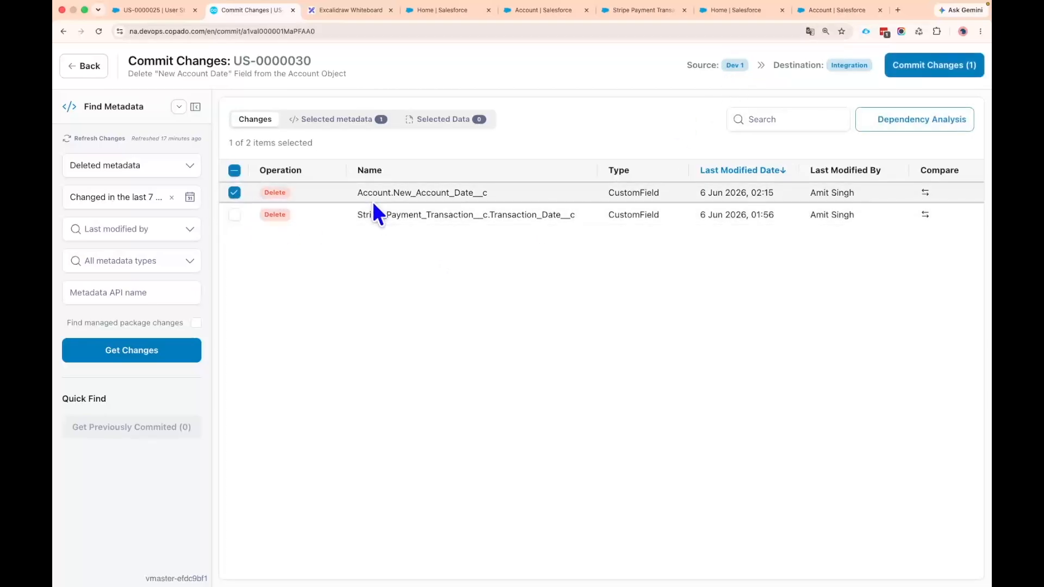
pyautogui.moveTo(359, 193); pyautogui.dragTo(488, 194)
pyautogui.click(427, 215)
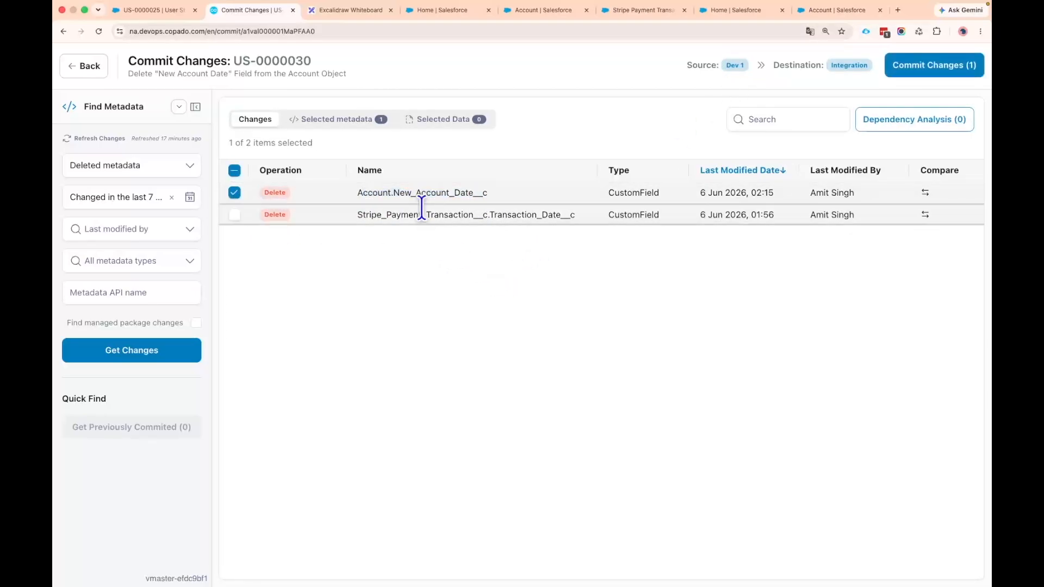
# Try to commit the Account.New_Account_Date__c deletion using main as the base branch, and read the commit message
pyautogui.click(945, 69)
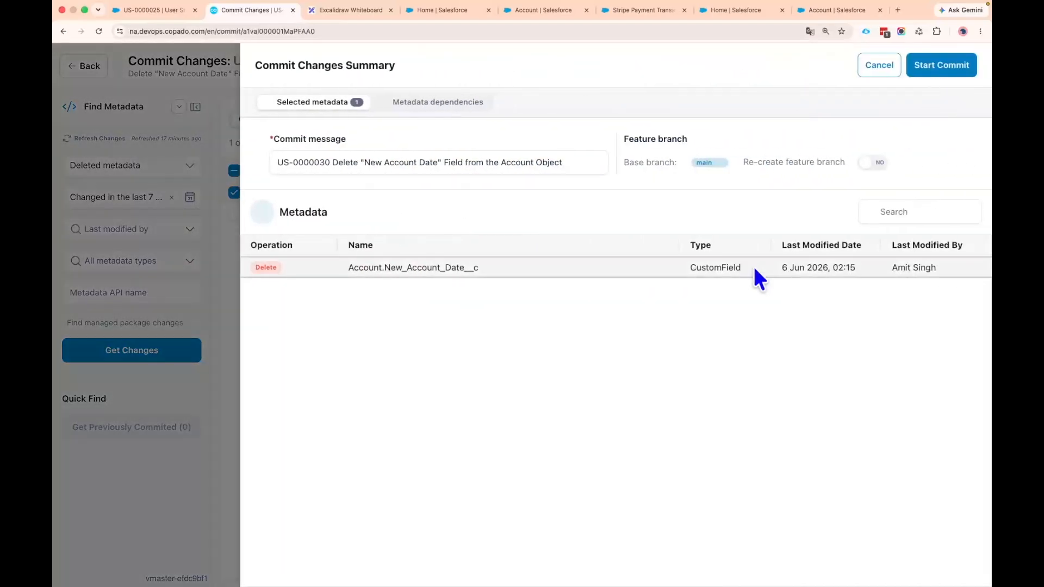
pyautogui.click(936, 70)
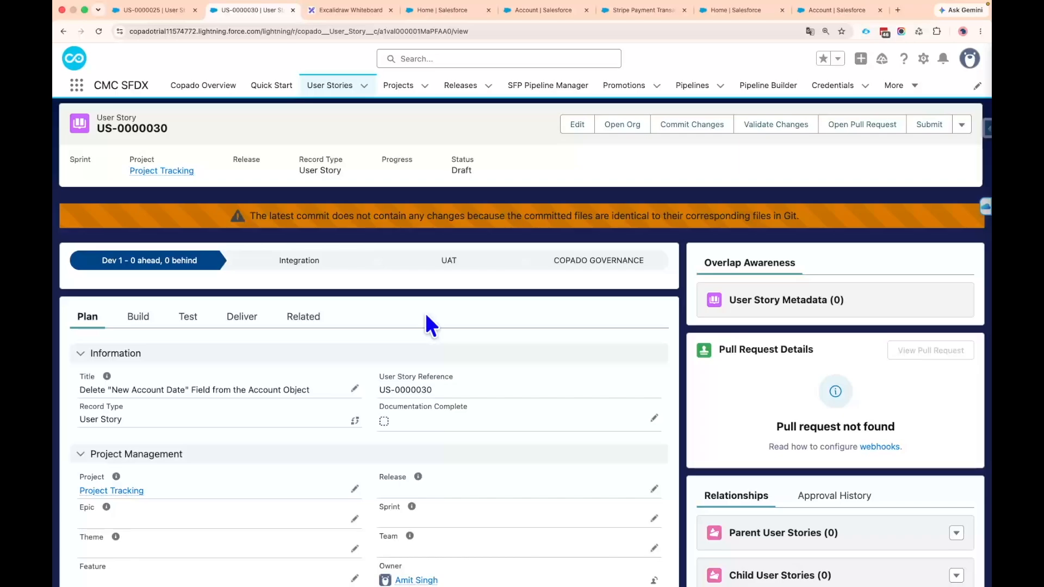
pyautogui.moveTo(252, 213); pyautogui.dragTo(817, 218)
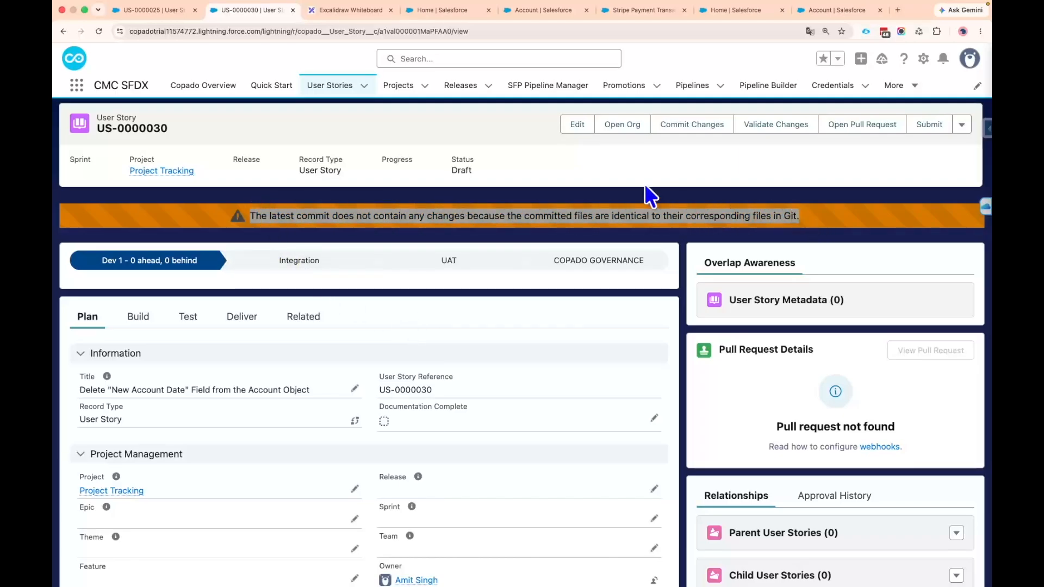
pyautogui.click(588, 174)
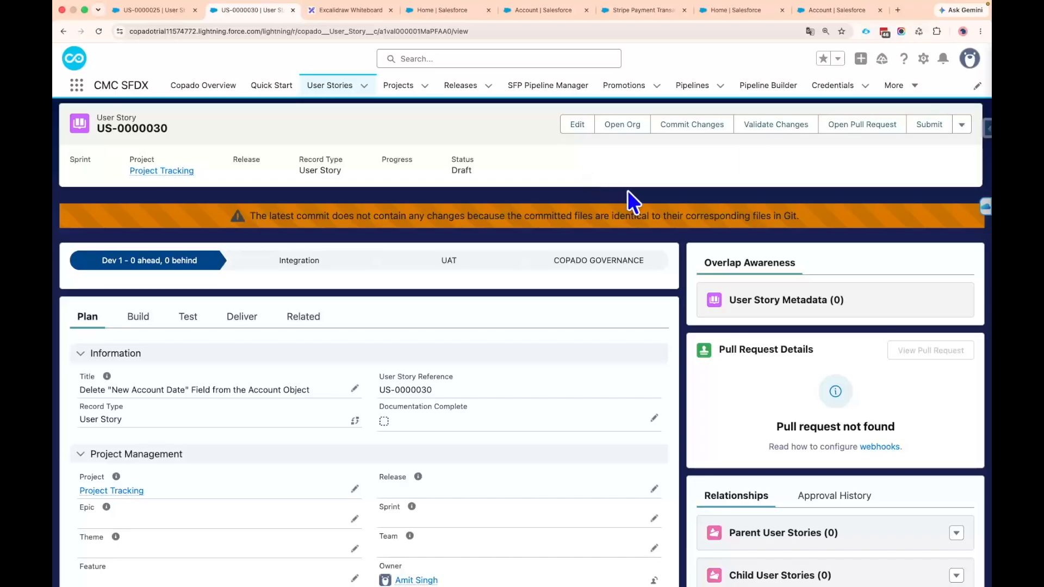
# Reopen the commit page for US-0000030, retrieve the deleted metadata and select Account.New_Account_Date__c again
pyautogui.click(689, 126)
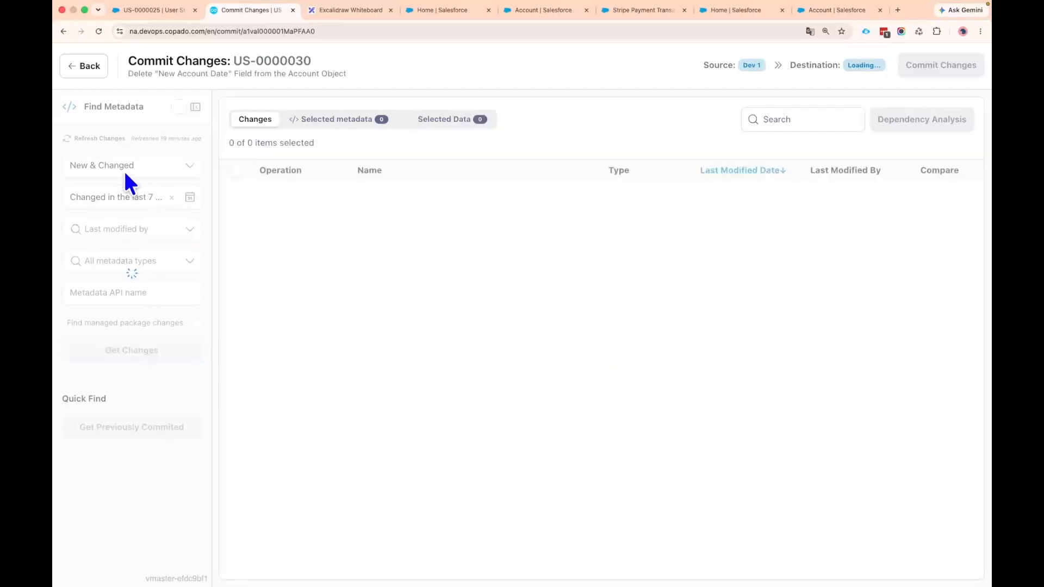
pyautogui.click(129, 173)
pyautogui.click(123, 220)
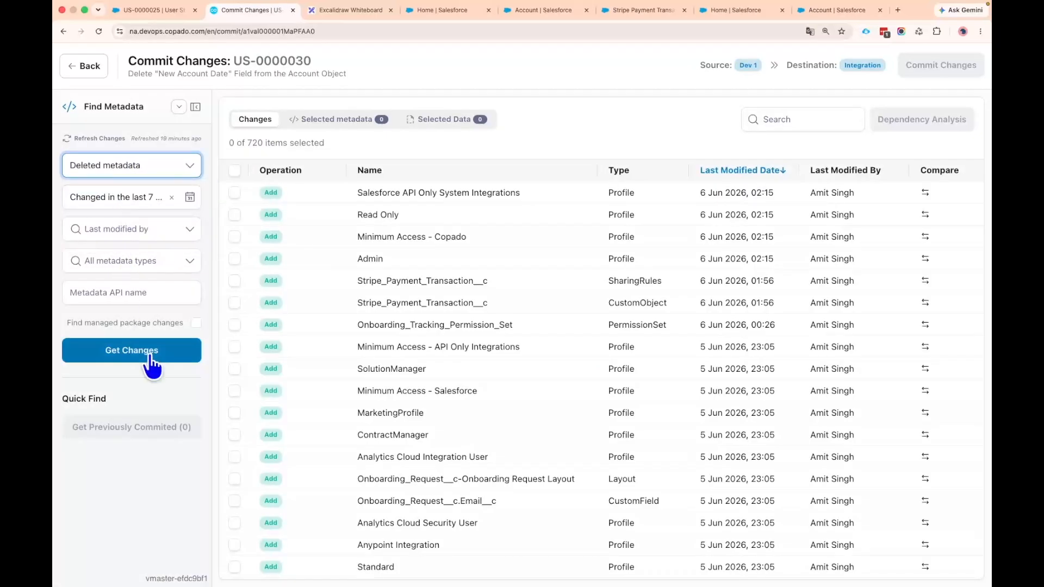
pyautogui.click(147, 363)
pyautogui.click(235, 194)
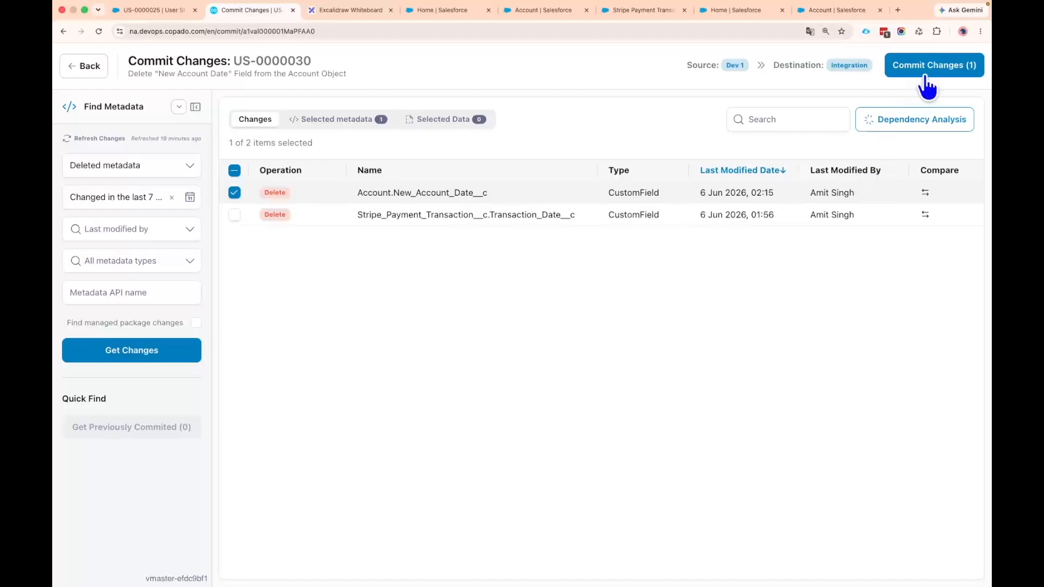
# Open the commit summary for the selected field deletion and set the base branch to feature/US-0000025
pyautogui.click(947, 67)
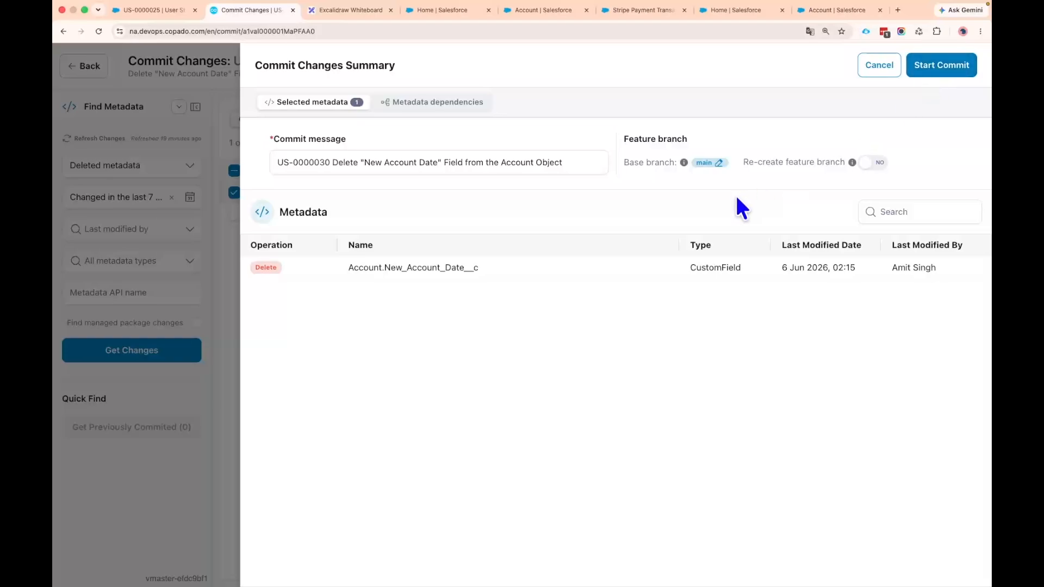
pyautogui.moveTo(628, 163); pyautogui.dragTo(678, 163)
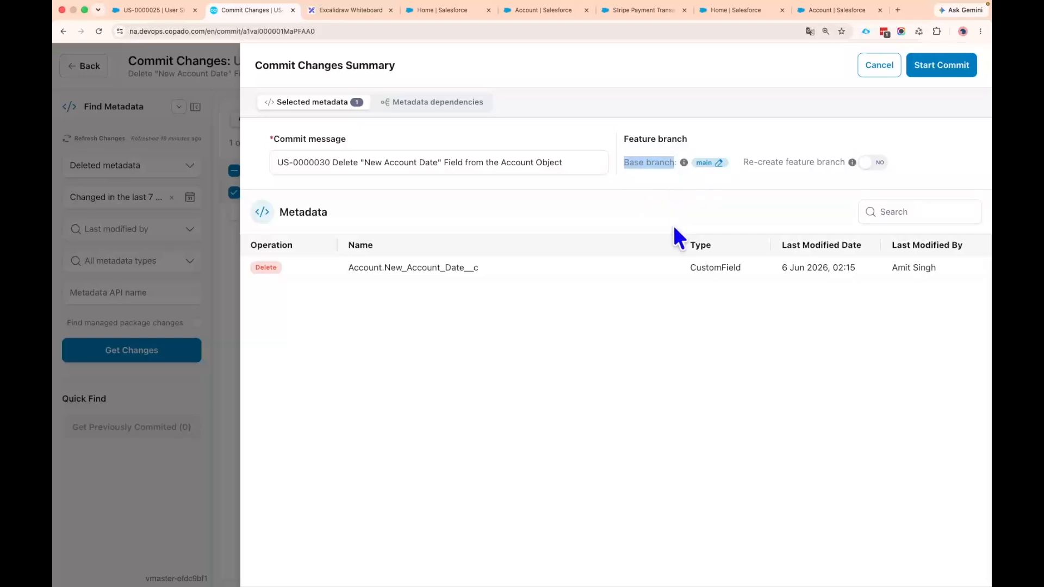
pyautogui.click(720, 163)
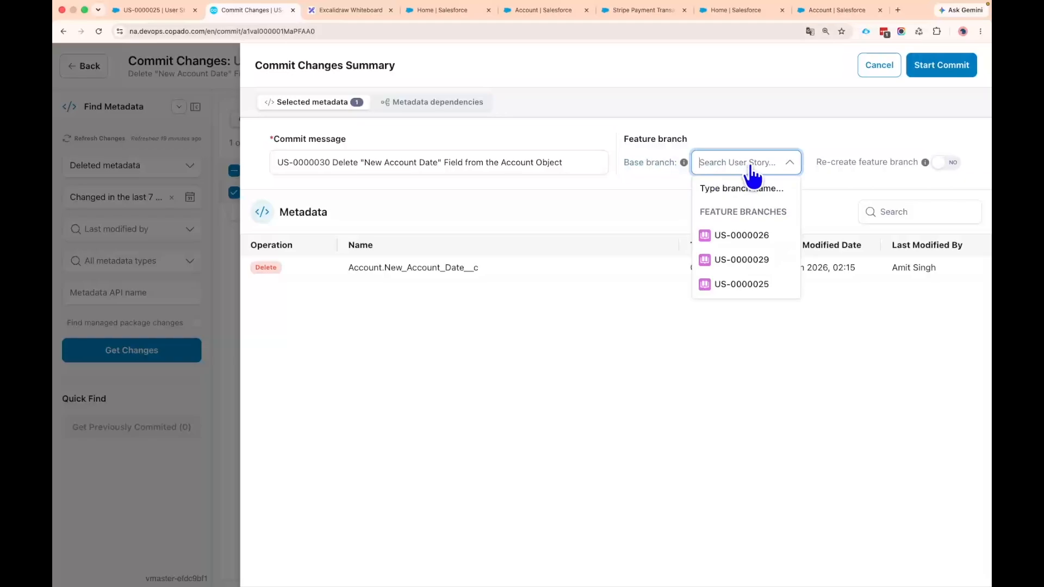
pyautogui.write('feature/US-0000025')
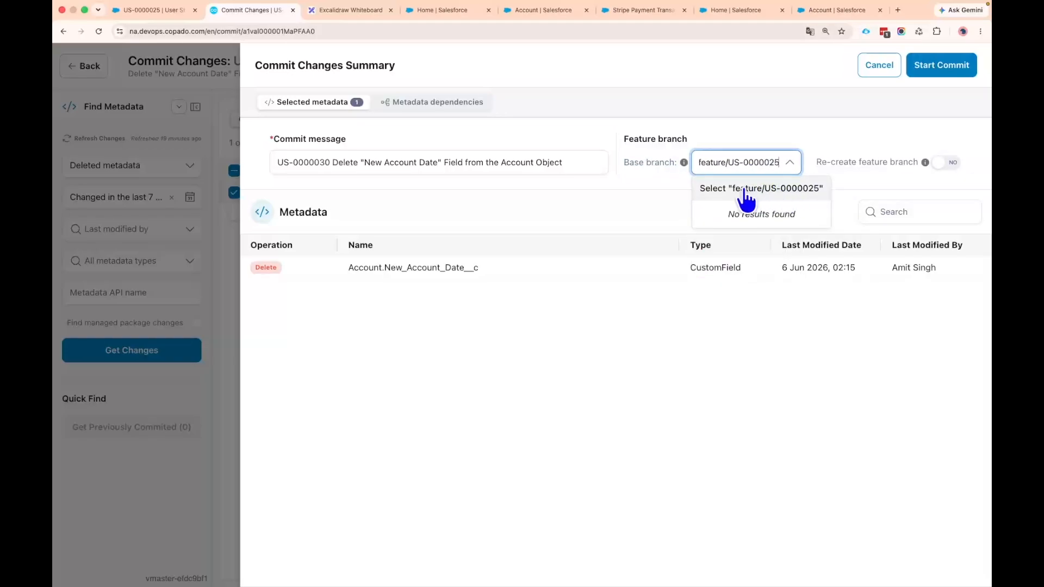
pyautogui.press('super+z')
pyautogui.scroll(-1, 750, 236)
pyautogui.scroll(1, 753, 237)
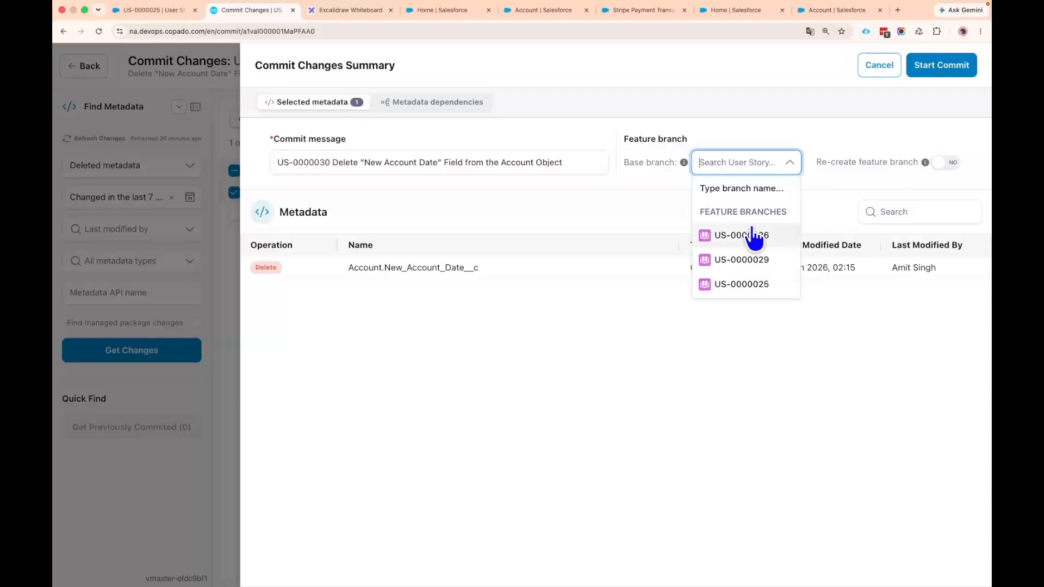
pyautogui.scroll(-1, 752, 235)
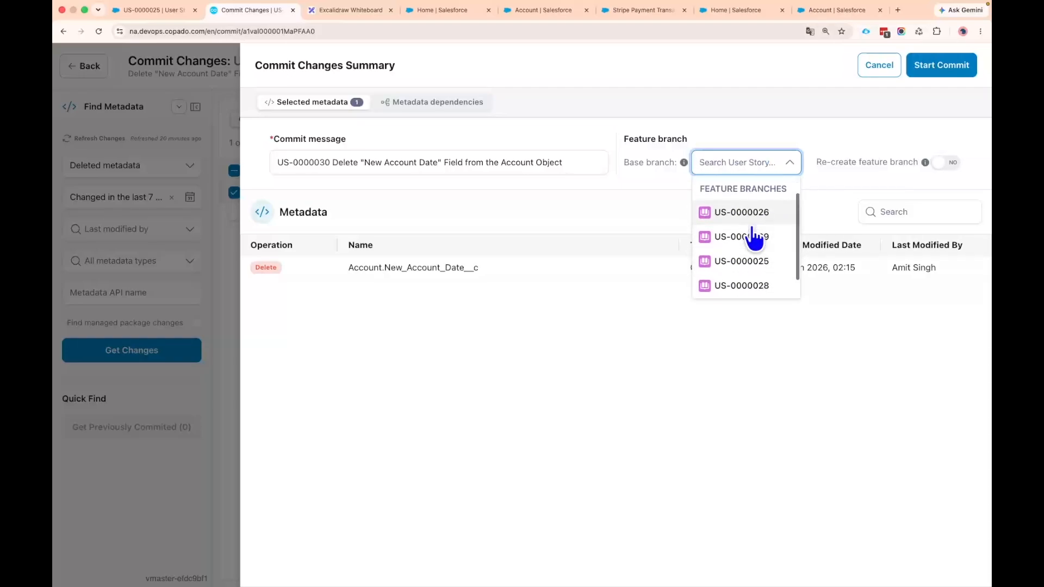
pyautogui.click(757, 269)
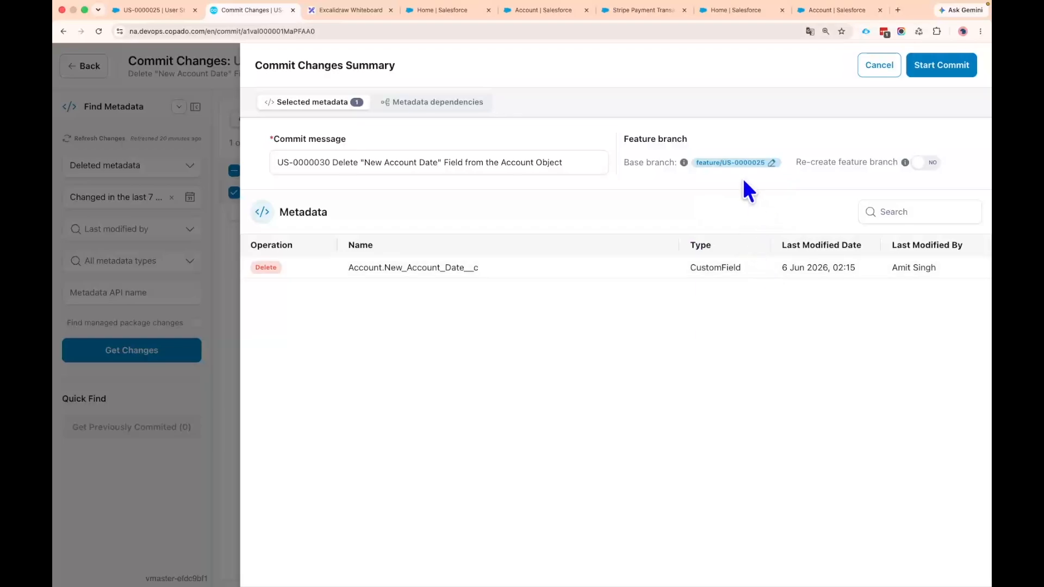
pyautogui.press('super+f')
pyautogui.write('feature/US-0000025')
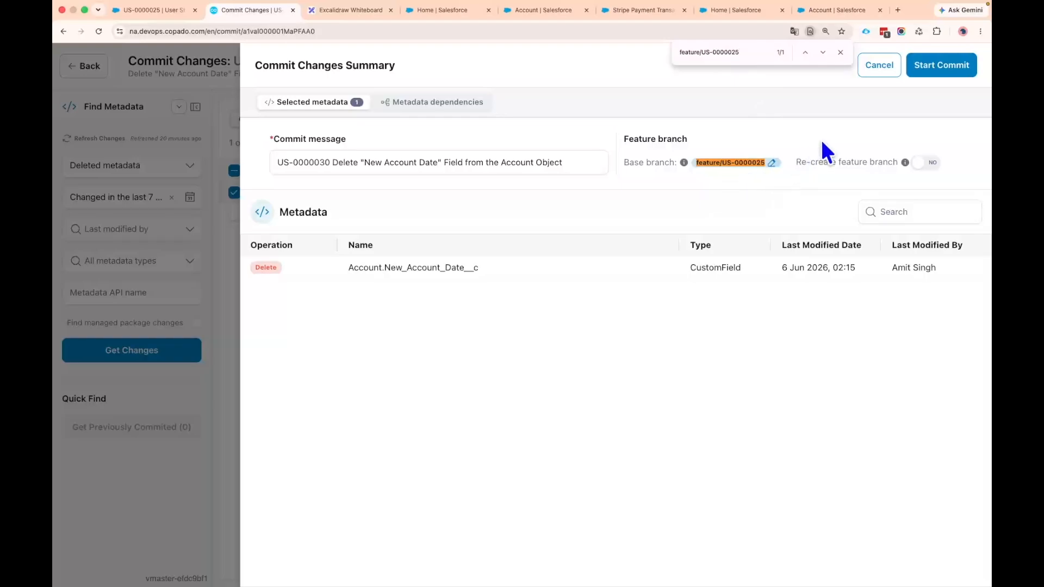
pyautogui.click(840, 52)
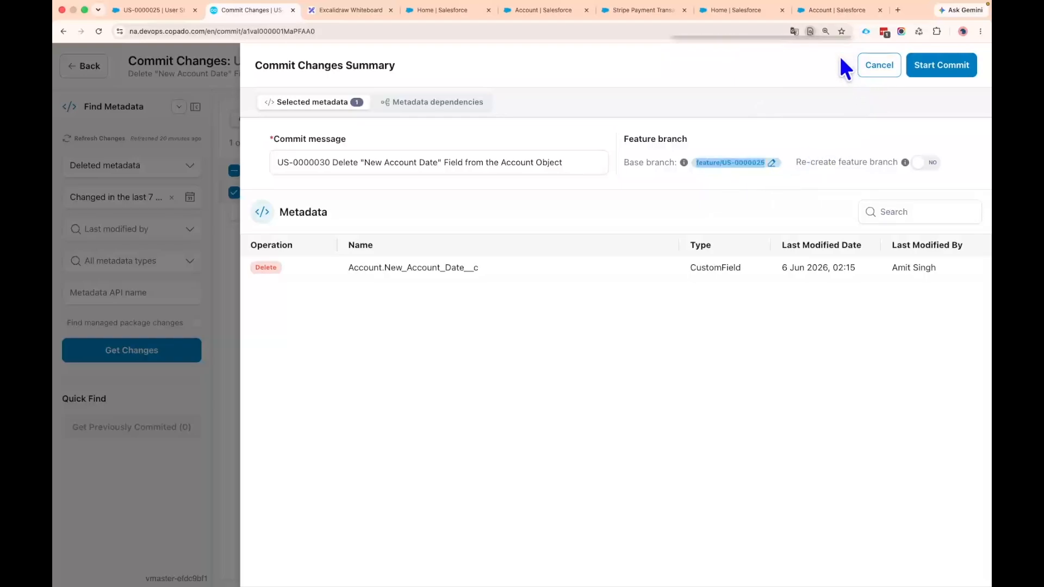
# Enable re-creating the feature branch and start the commit of the Account.New_Account_Date__c deletion
pyautogui.moveTo(793, 161); pyautogui.dragTo(905, 162)
pyautogui.click(925, 163)
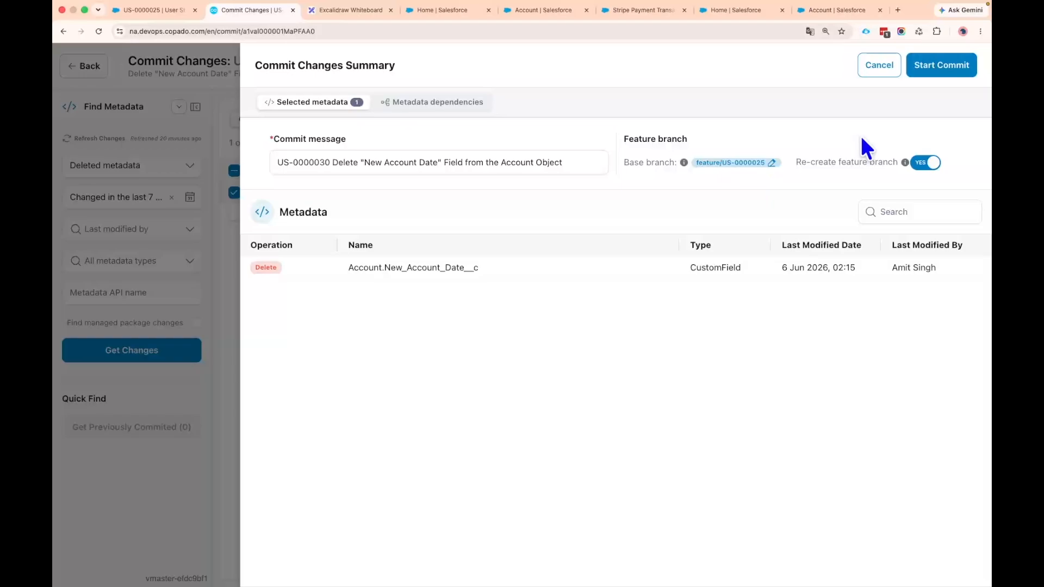
pyautogui.click(962, 65)
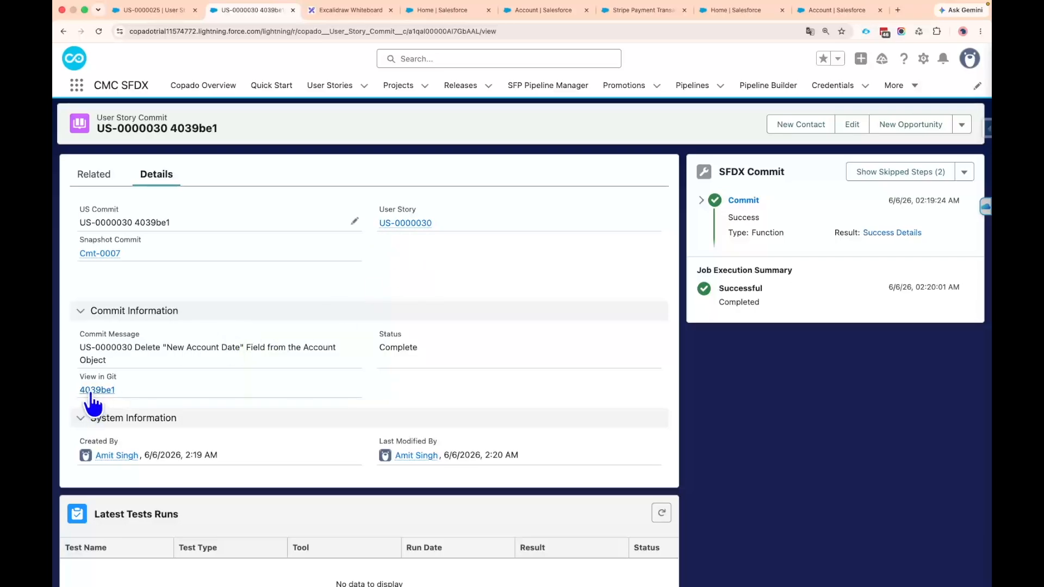
# Open the finished commit in GitLab and examine the diff of the New_Account_Date__c field file
pyautogui.scroll(-1, 95, 392)
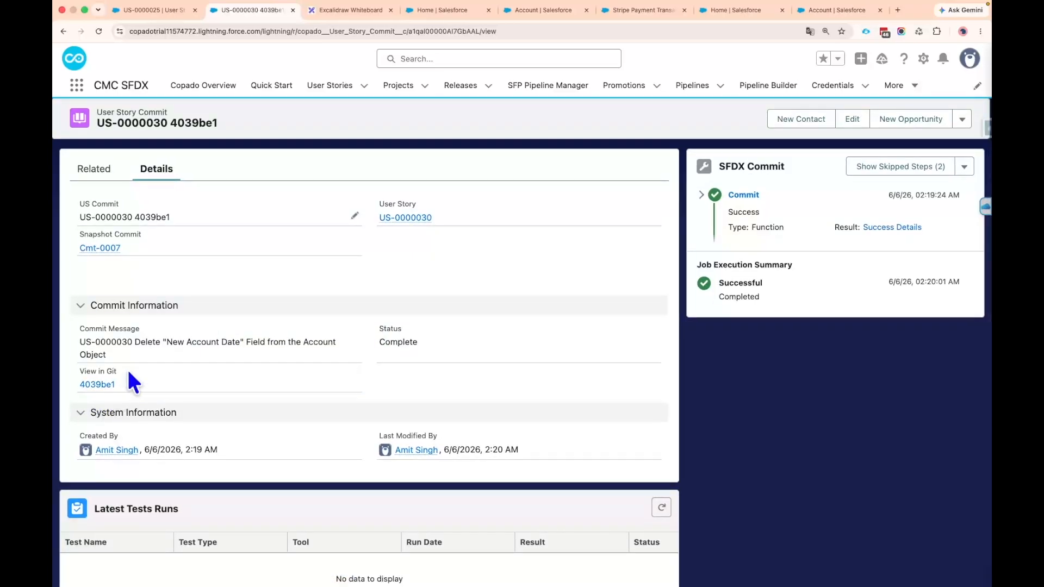
pyautogui.click(109, 385)
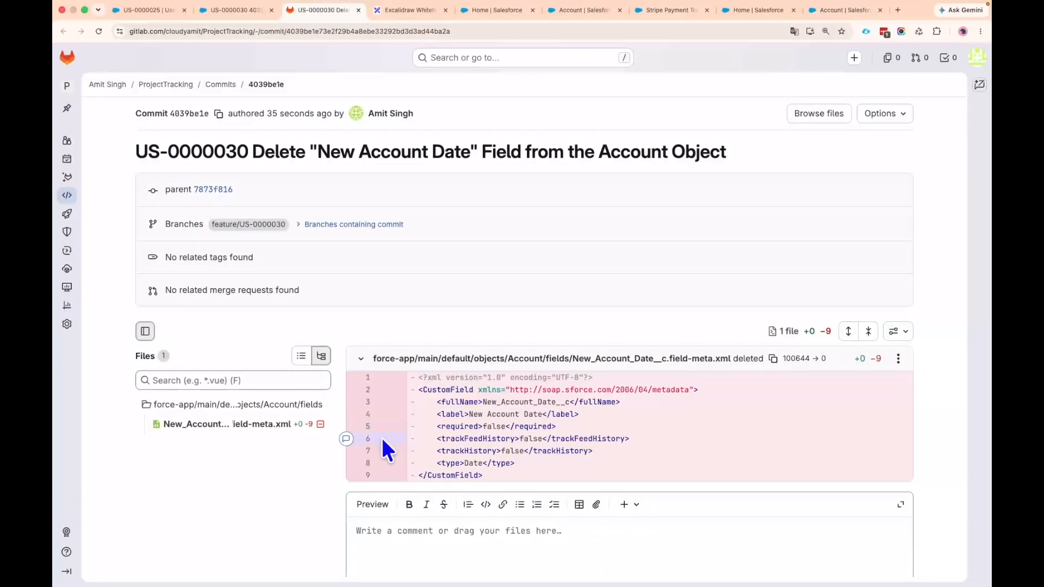
pyautogui.moveTo(417, 377); pyautogui.dragTo(504, 465)
pyautogui.click(550, 467)
pyautogui.scroll(-3, 547, 462)
pyautogui.scroll(3, 516, 413)
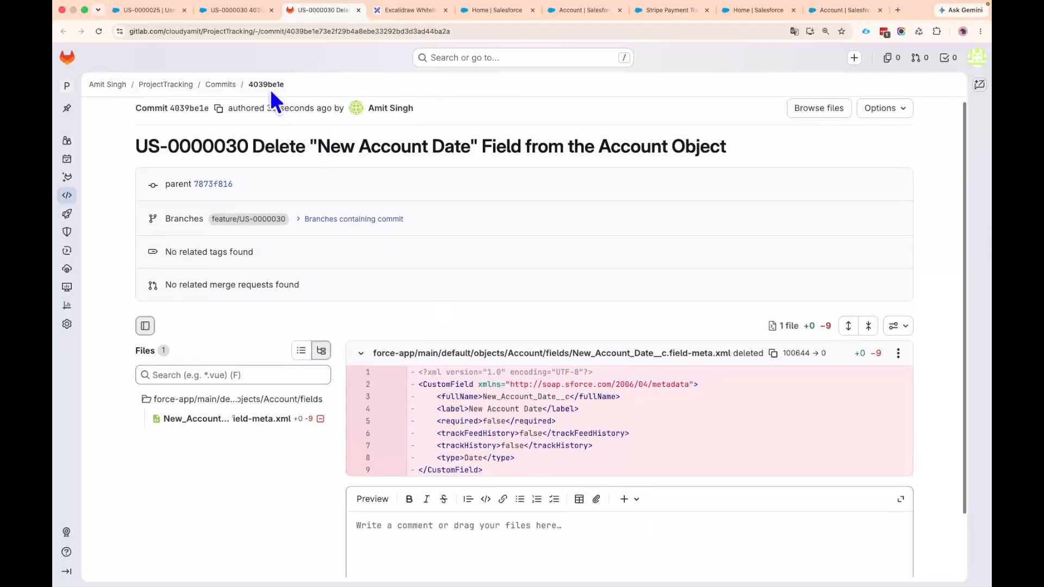
# Return to user story US-0000030, enable Promote and Deploy in its delivery settings and save the record
pyautogui.click(233, 12)
pyautogui.click(419, 218)
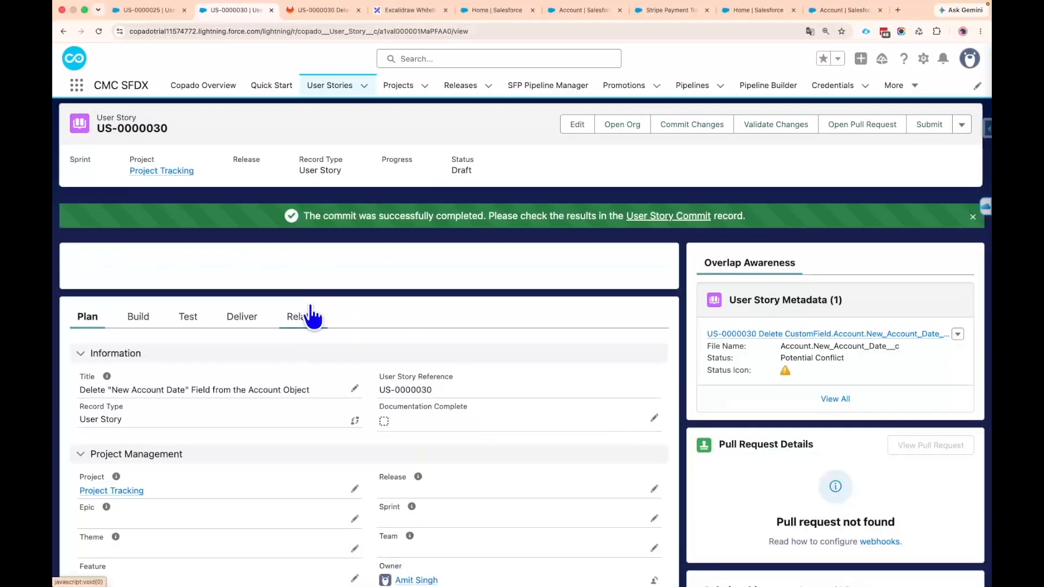
pyautogui.click(239, 324)
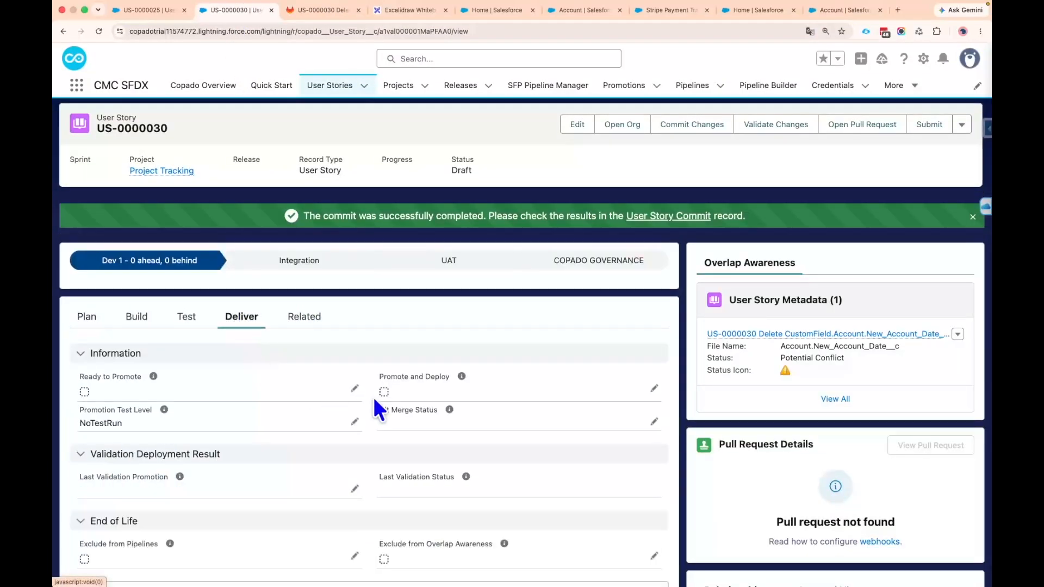
pyautogui.click(386, 391)
pyautogui.click(384, 392)
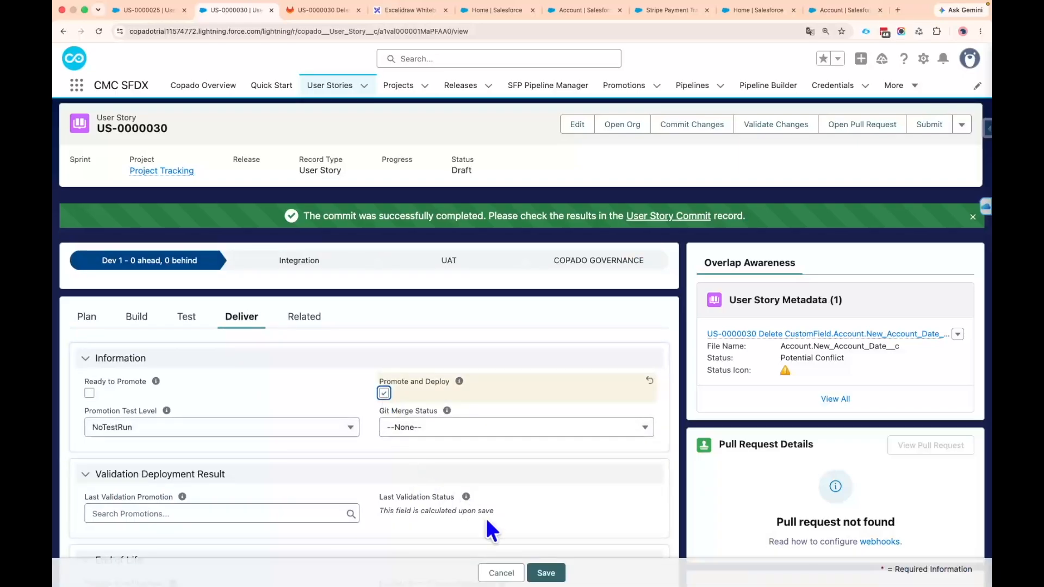
pyautogui.click(546, 571)
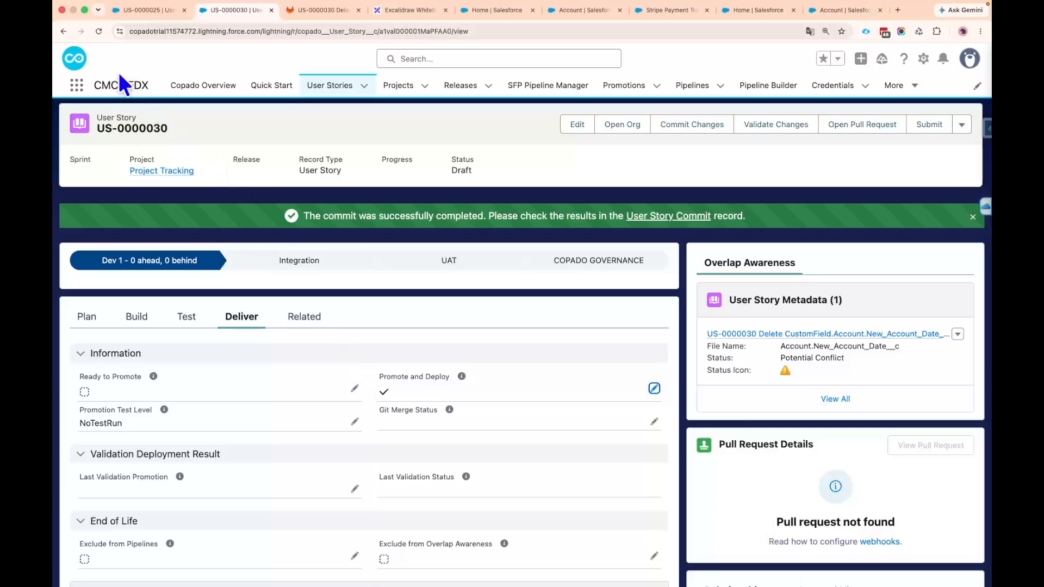
# Reload the user story, open its associated promotion and check the destination environment
pyautogui.click(97, 32)
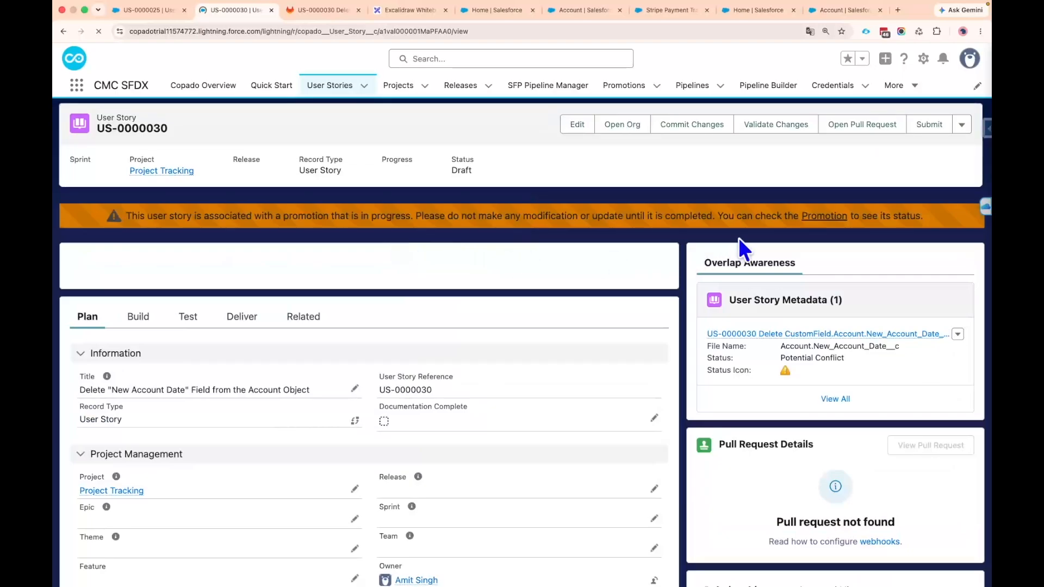
pyautogui.click(821, 217)
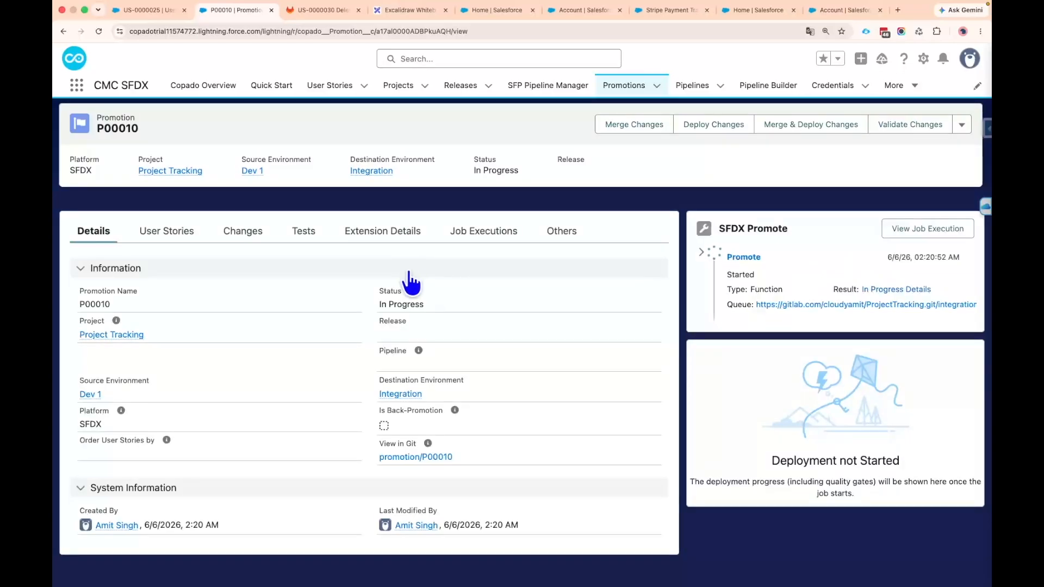
pyautogui.moveTo(402, 176); pyautogui.dragTo(348, 170)
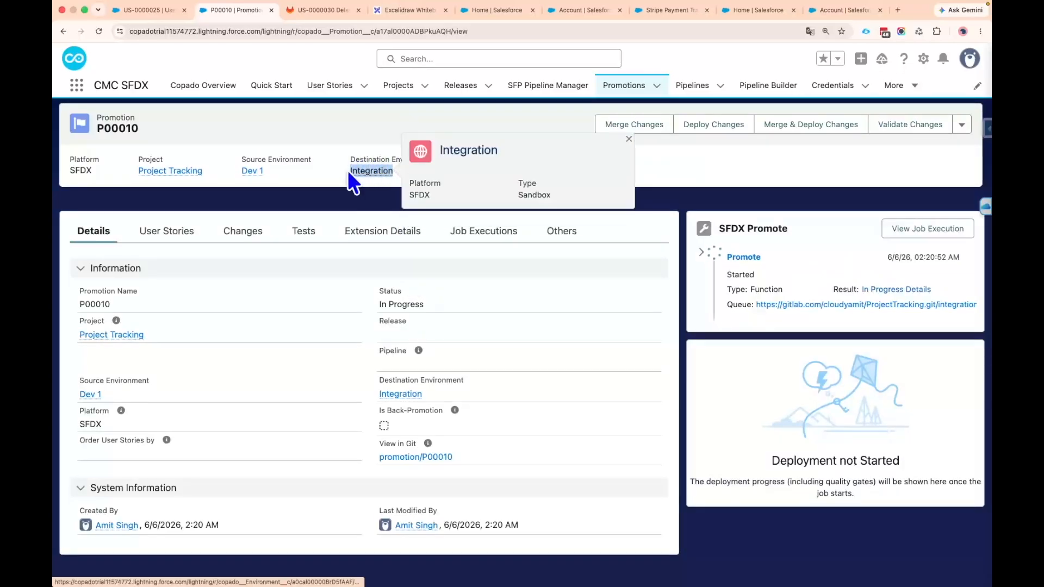
pyautogui.click(350, 200)
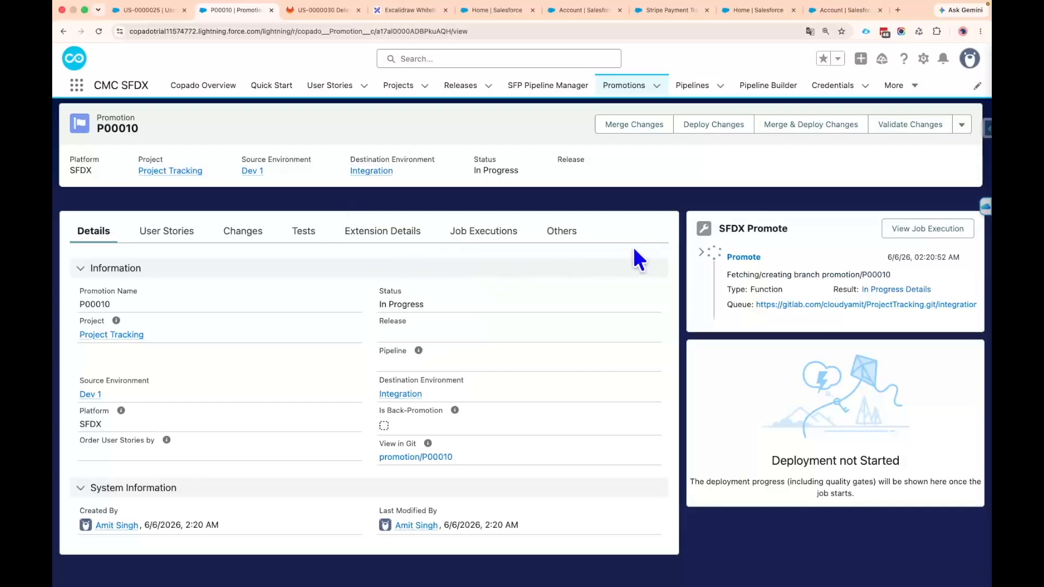
# Look up New_Account_Date__c among the Account fields in the int sandbox, and return to the promotion to check its status
pyautogui.click(831, 12)
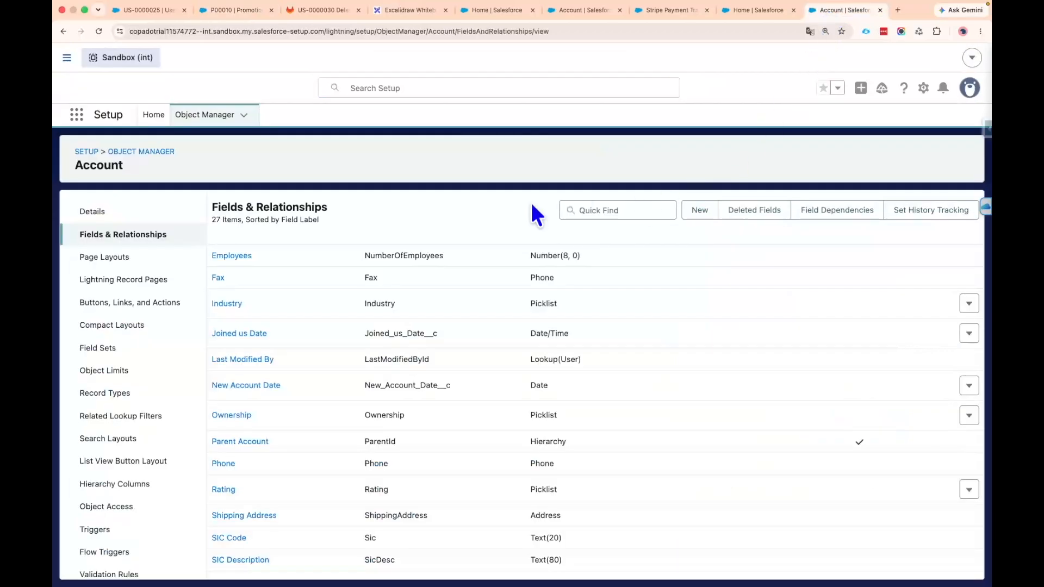
pyautogui.doubleClick(97, 166)
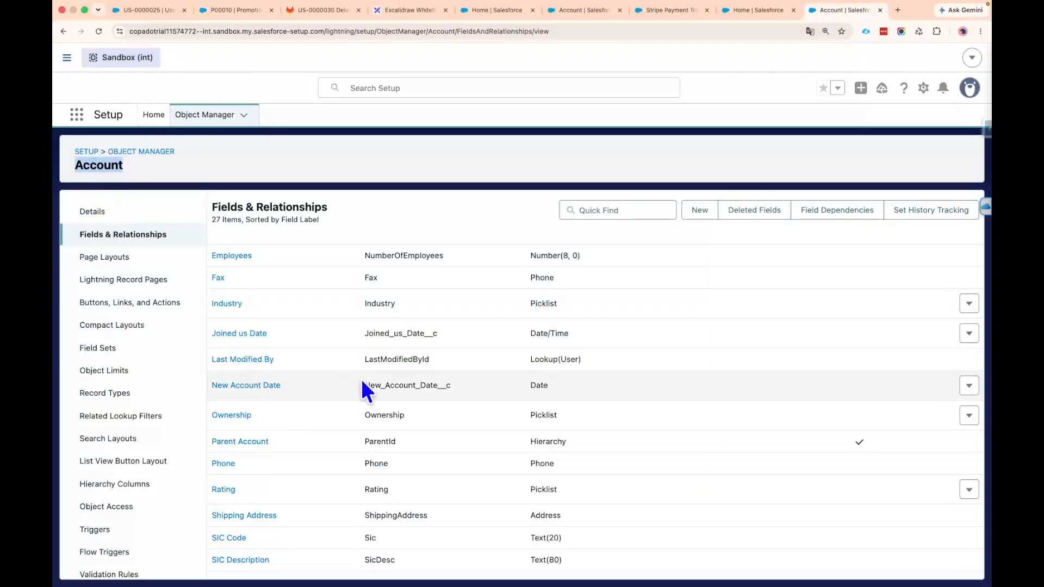
pyautogui.moveTo(363, 385); pyautogui.dragTo(447, 384)
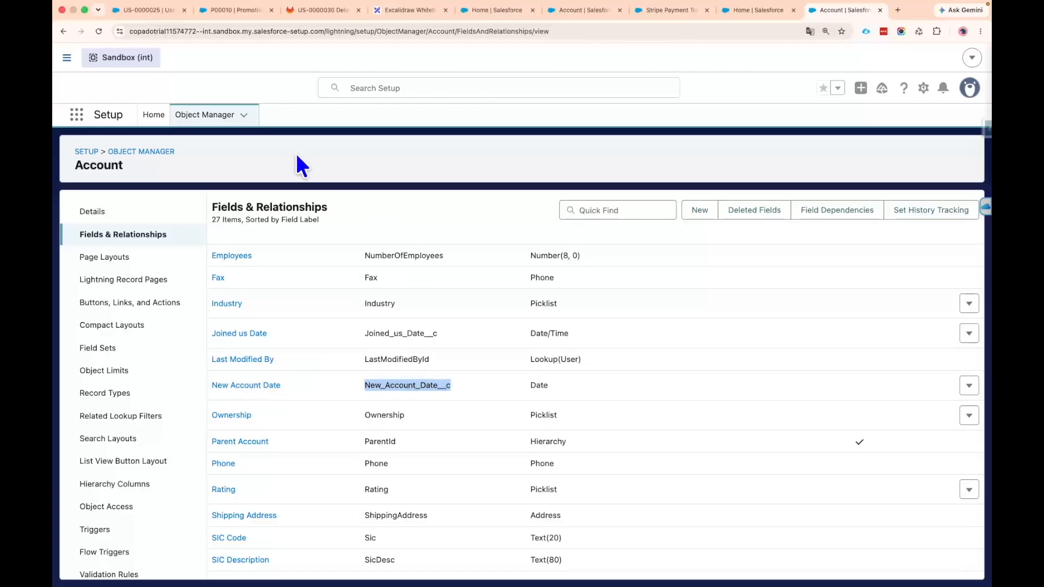
pyautogui.click(228, 10)
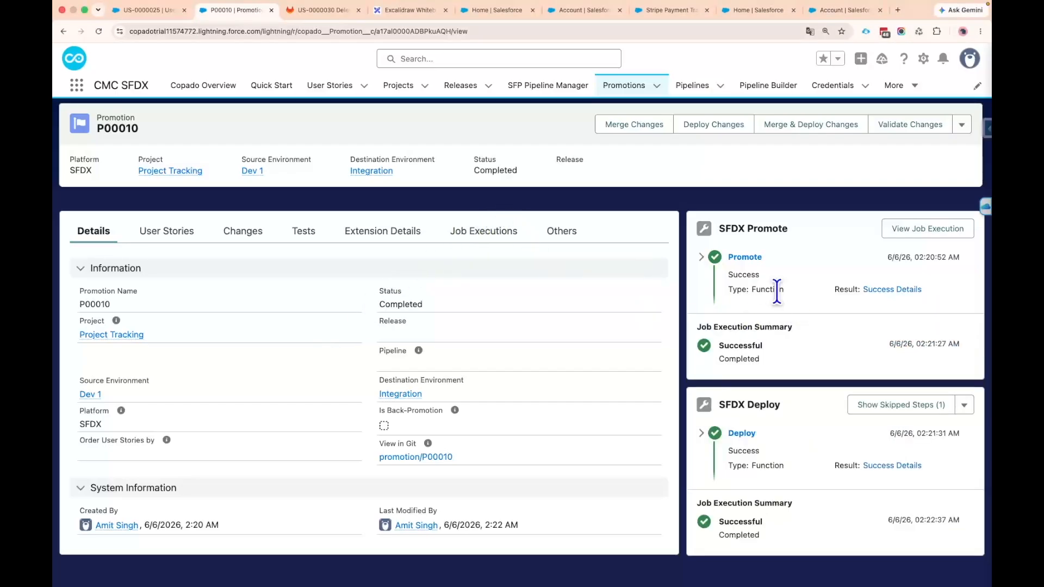
# Reload the int sandbox's Account fields and check the object's deleted fields for New Account Date
pyautogui.click(827, 12)
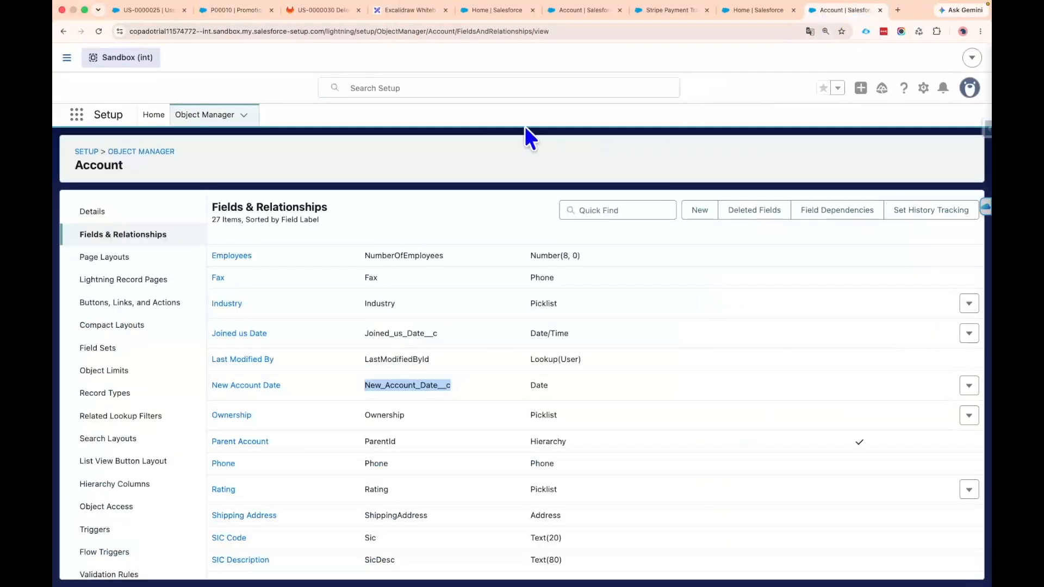
pyautogui.click(98, 31)
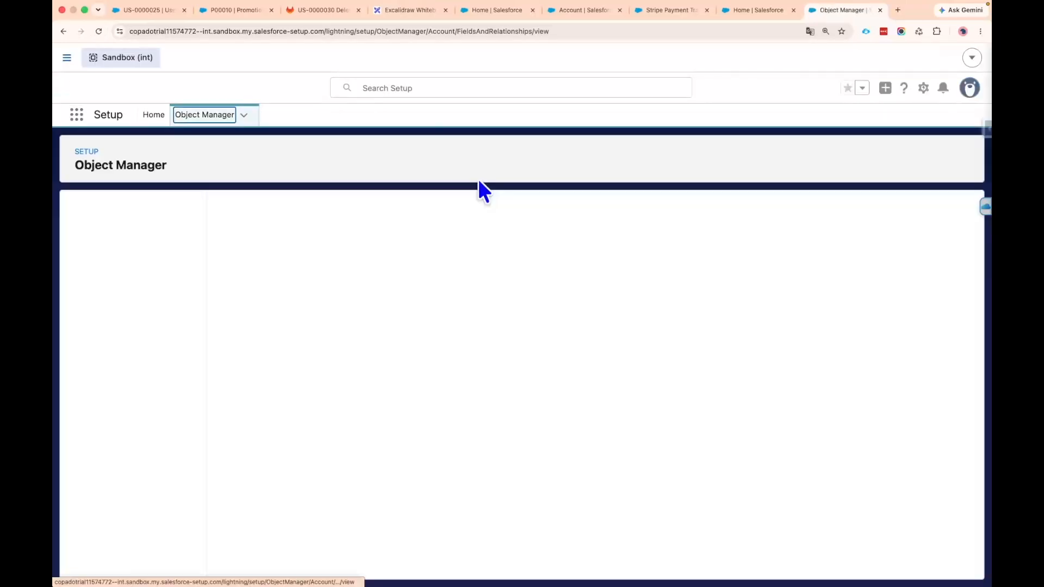
pyautogui.scroll(-10, 387, 328)
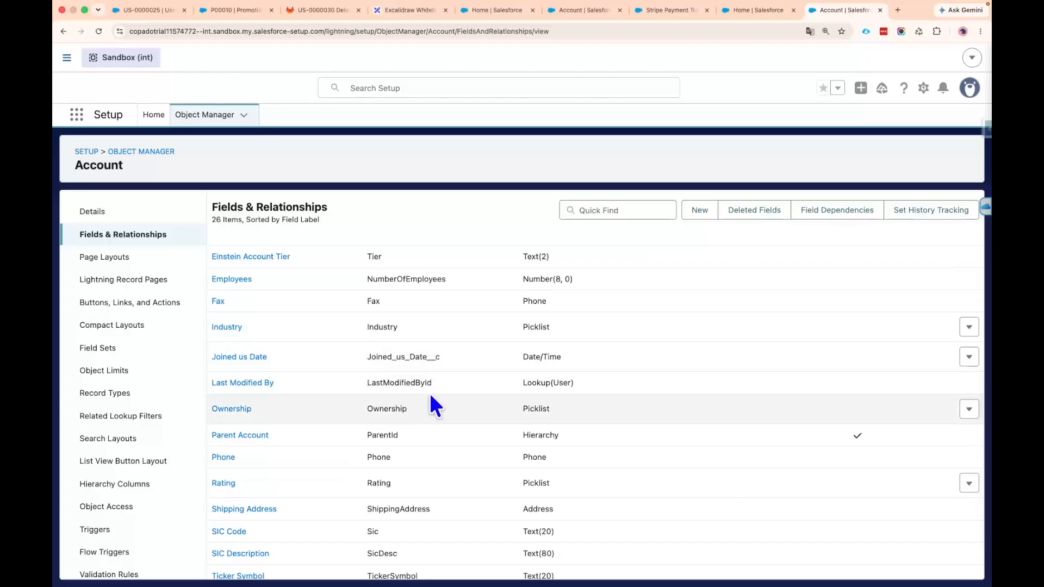
pyautogui.click(751, 212)
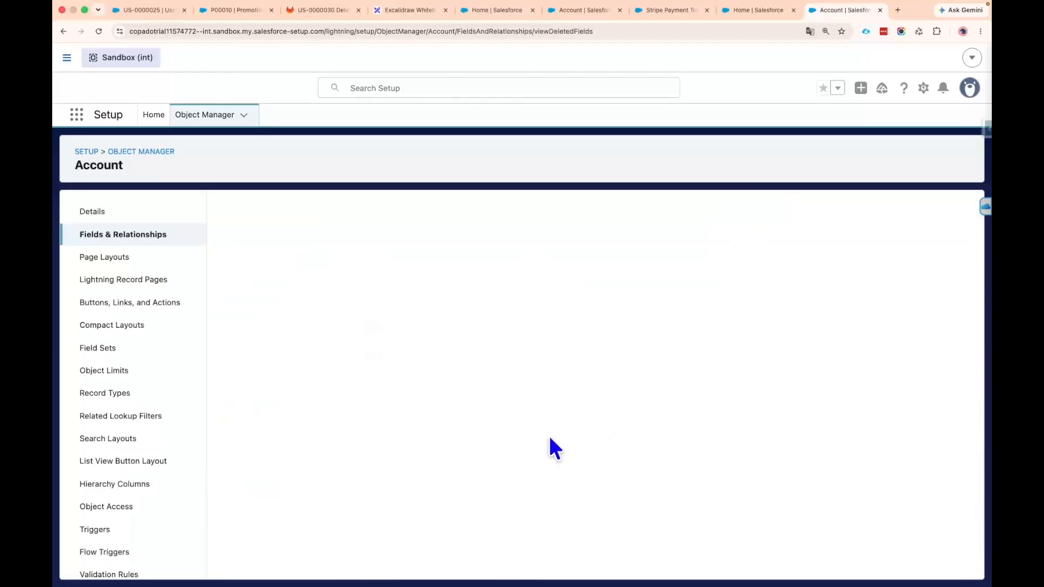
pyautogui.moveTo(389, 293); pyautogui.dragTo(483, 294)
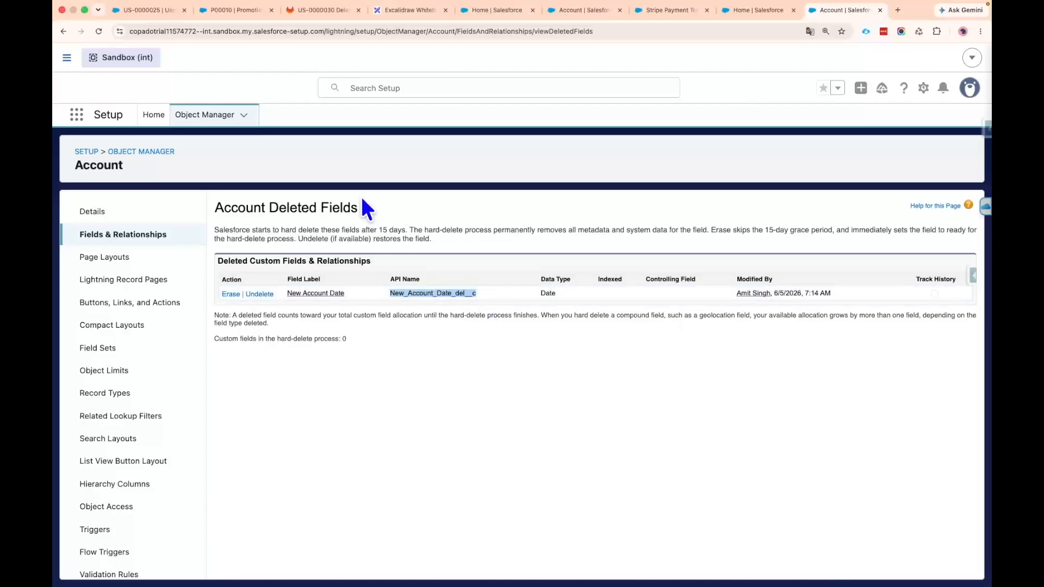
# Go back to the Copado user stories list and open US-0000030 to check its pipeline stage
pyautogui.click(227, 14)
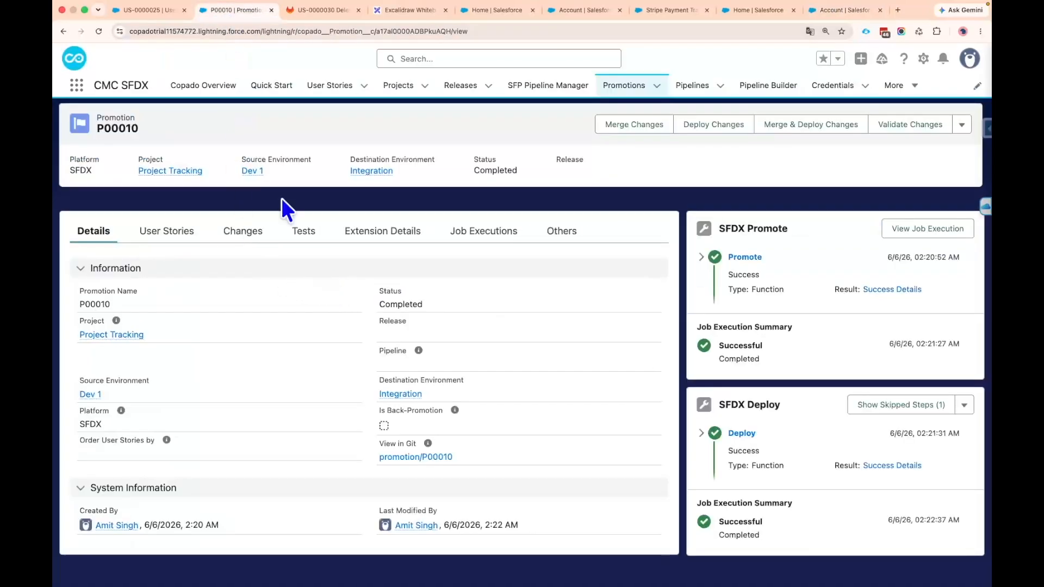
pyautogui.click(141, 11)
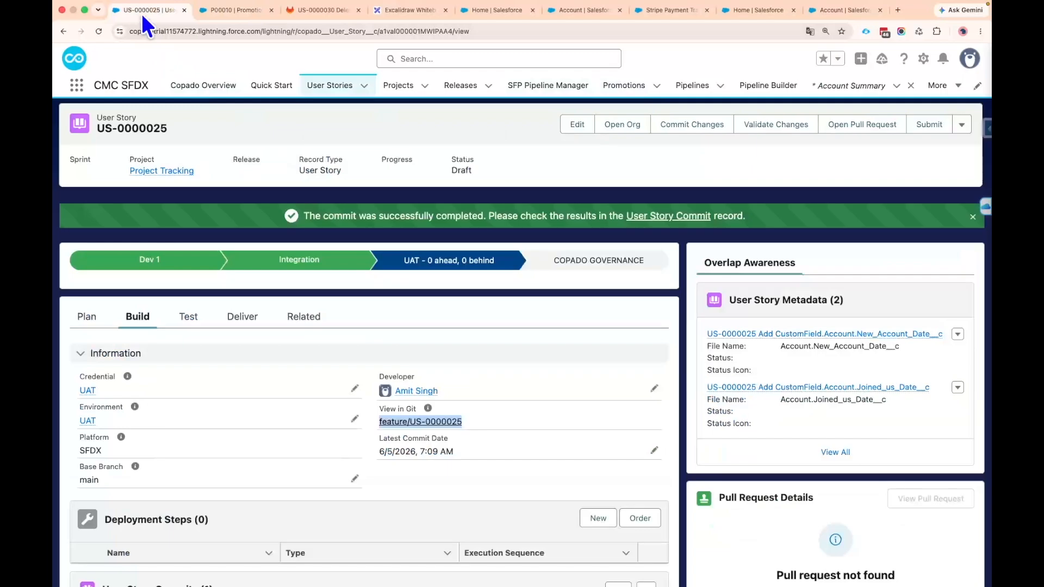
pyautogui.click(333, 87)
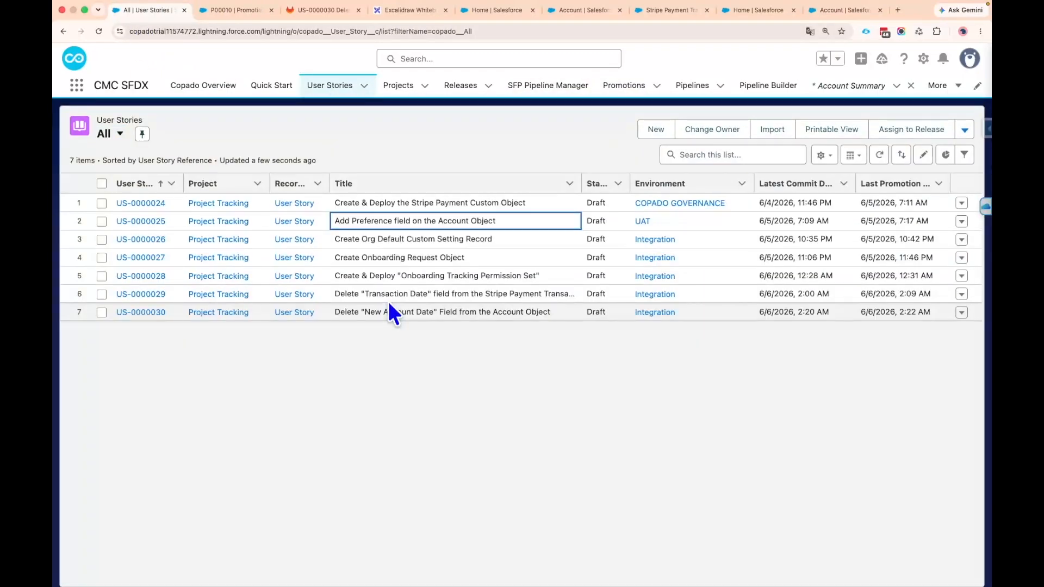
pyautogui.click(147, 315)
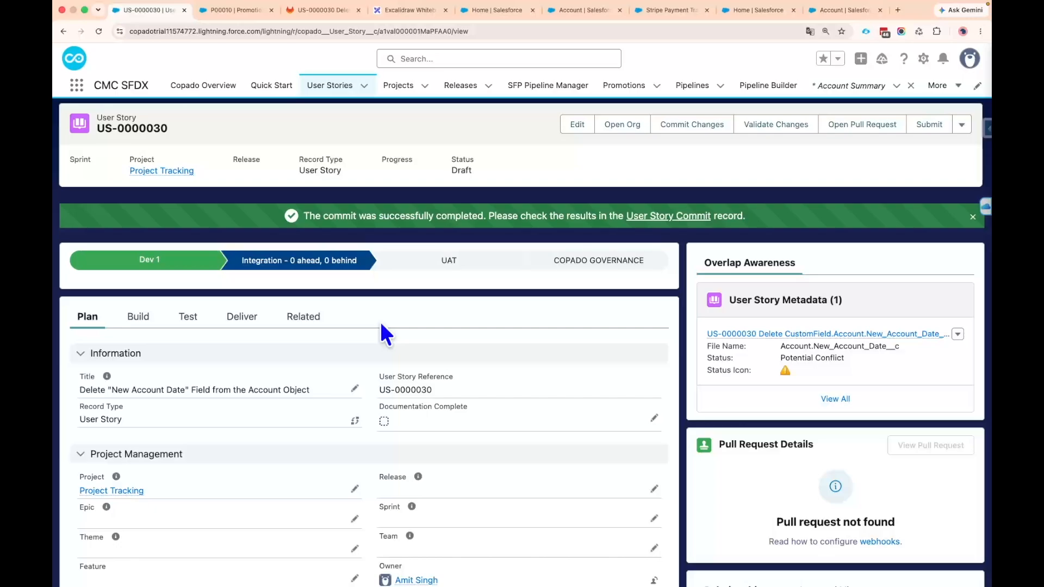
# Go back to the user stories list, widen the Title column and compare the titles of US-0000025 and US-0000030
pyautogui.click(333, 88)
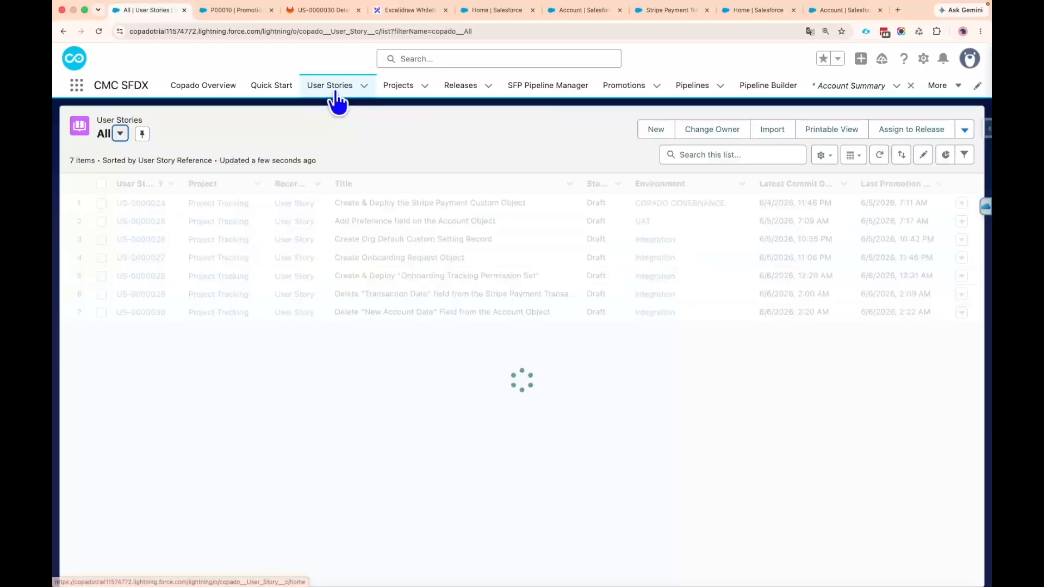
pyautogui.moveTo(581, 183); pyautogui.dragTo(651, 183)
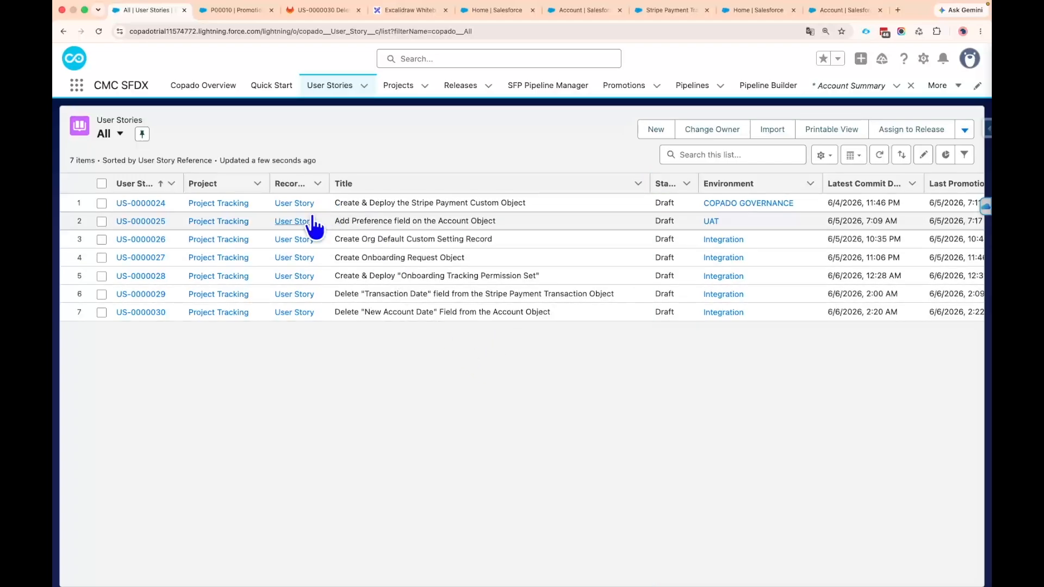
pyautogui.moveTo(170, 218); pyautogui.dragTo(158, 218)
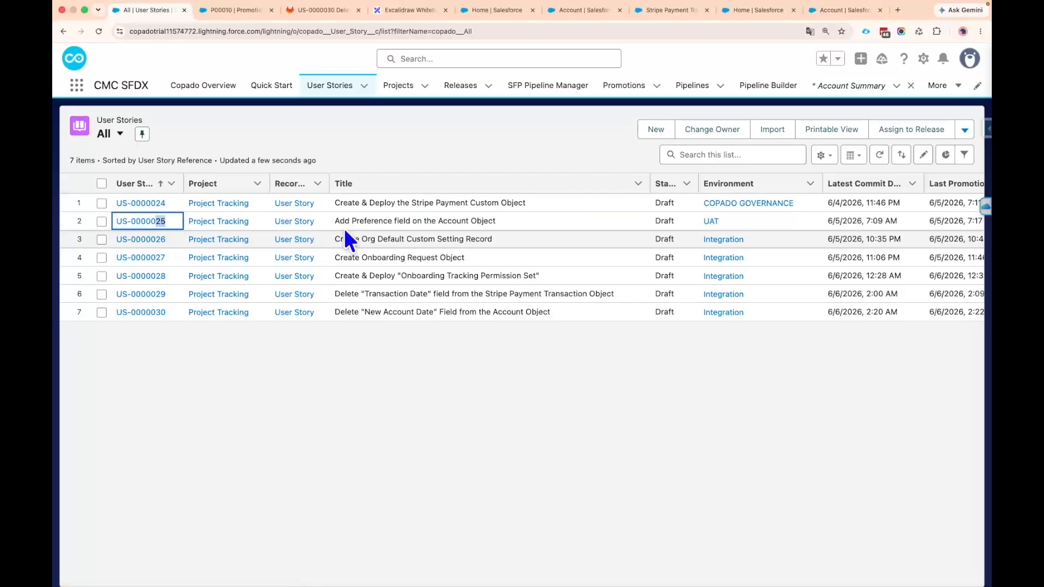
pyautogui.moveTo(334, 220); pyautogui.dragTo(498, 228)
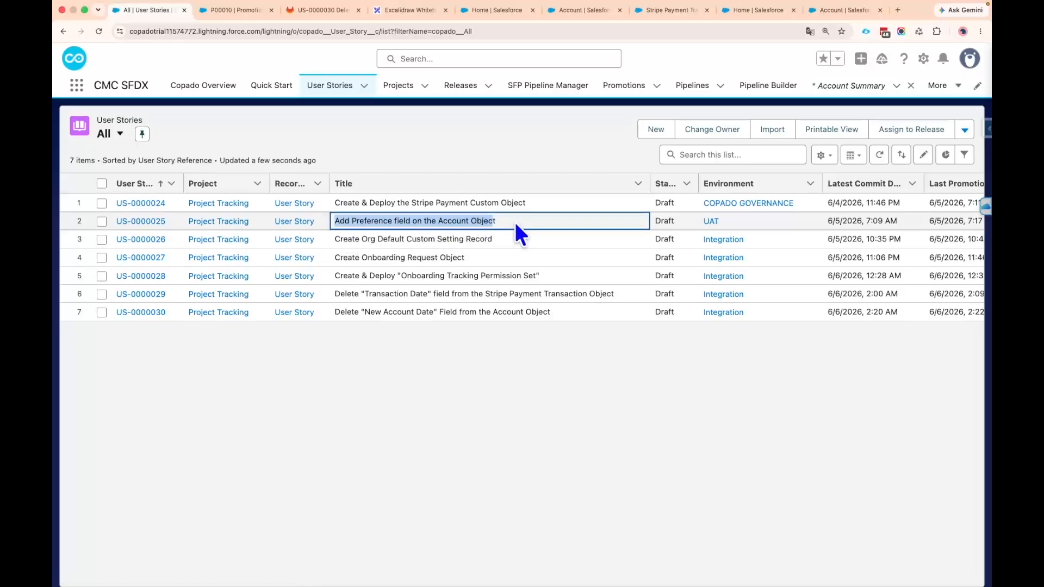
pyautogui.moveTo(167, 312); pyautogui.dragTo(157, 312)
pyautogui.moveTo(334, 312); pyautogui.dragTo(553, 314)
pyautogui.click(527, 361)
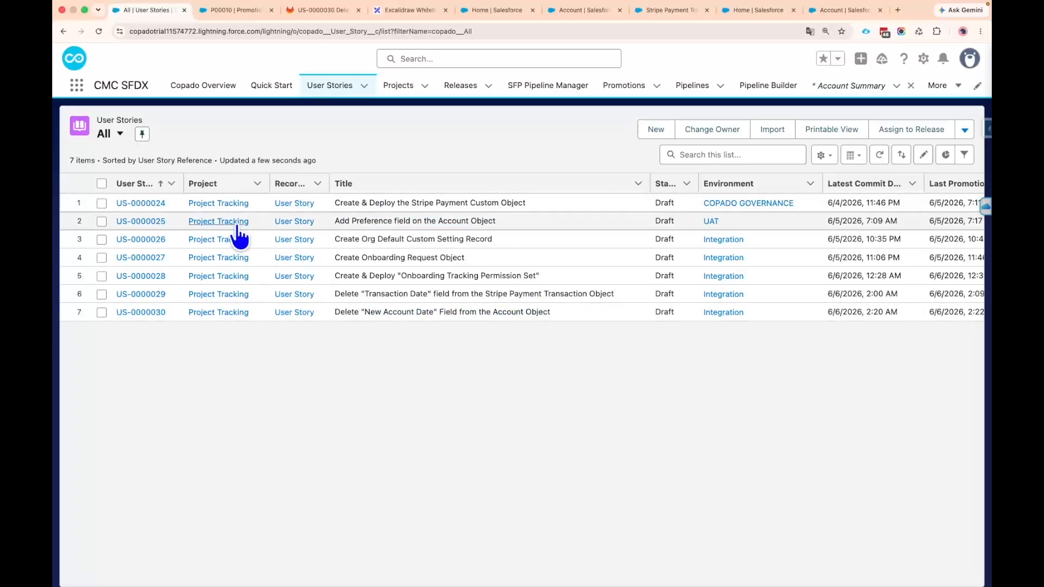
# Recheck the references US-0000025 and US-0000030, and narrow the Title column slightly so the last promotion dates fit
pyautogui.moveTo(166, 221); pyautogui.dragTo(112, 220)
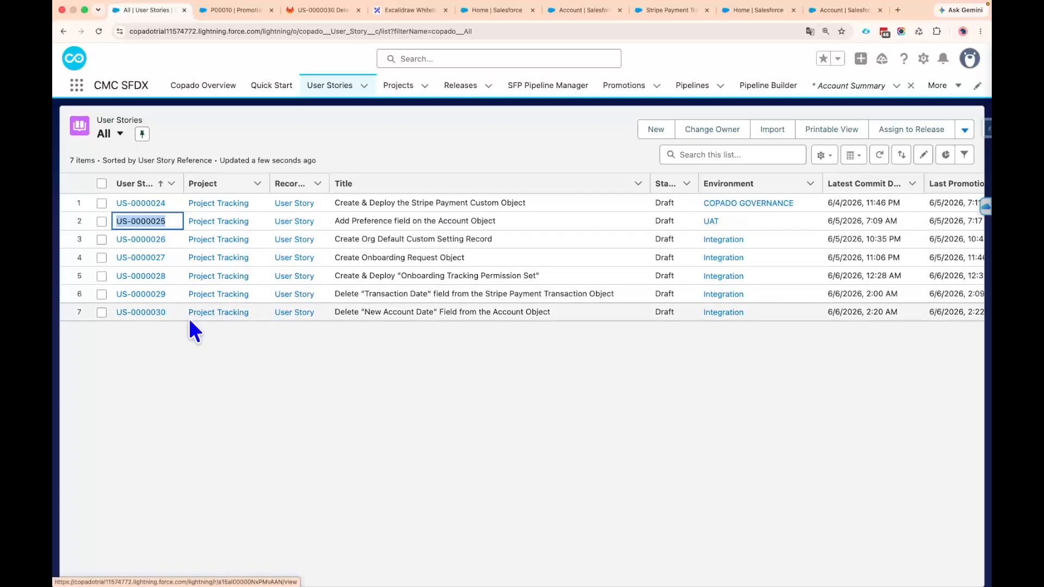
pyautogui.moveTo(169, 314); pyautogui.dragTo(115, 314)
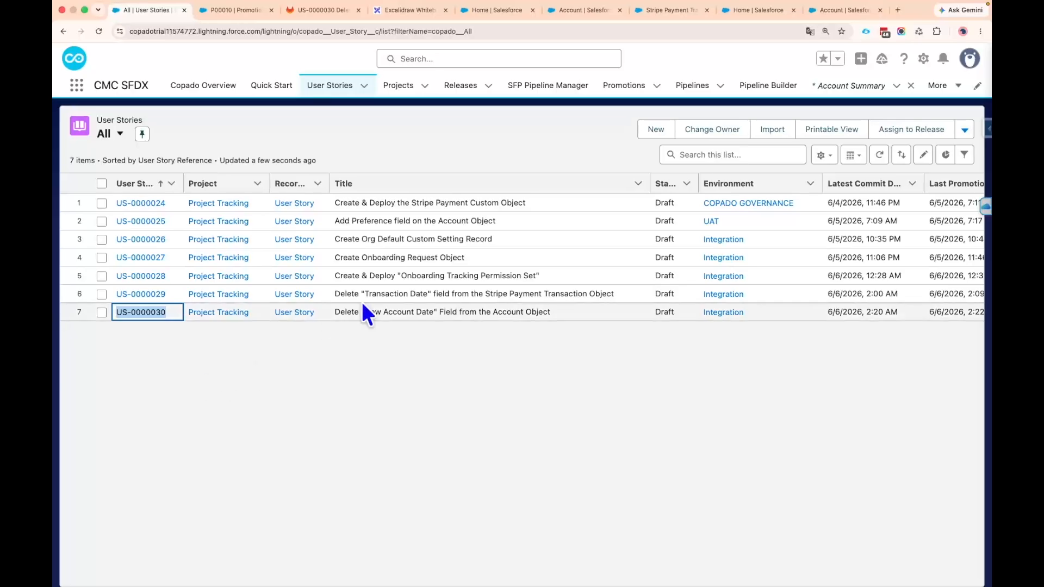
pyautogui.moveTo(170, 221); pyautogui.dragTo(118, 221)
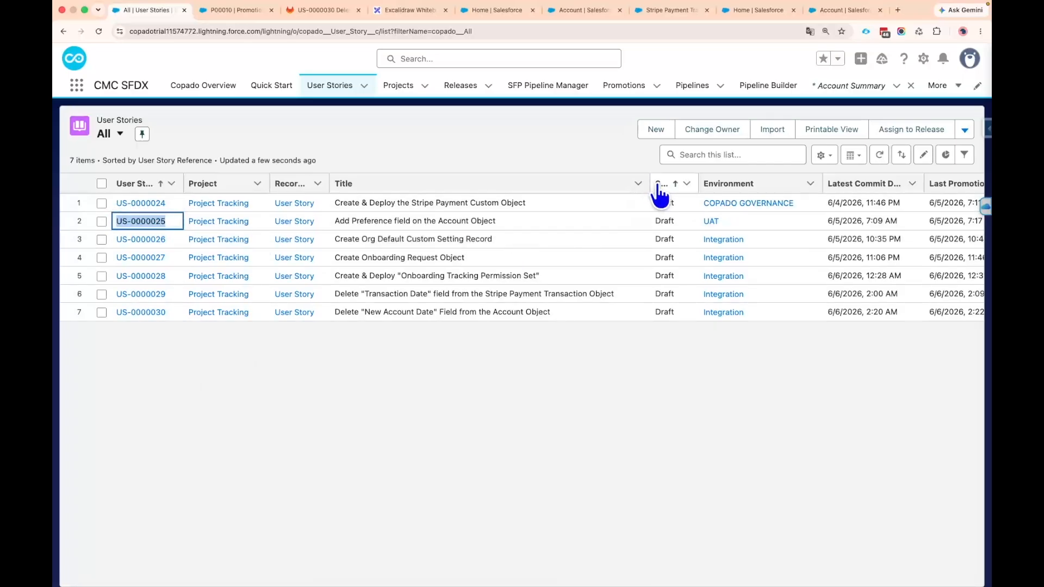
pyautogui.moveTo(636, 183); pyautogui.dragTo(622, 184)
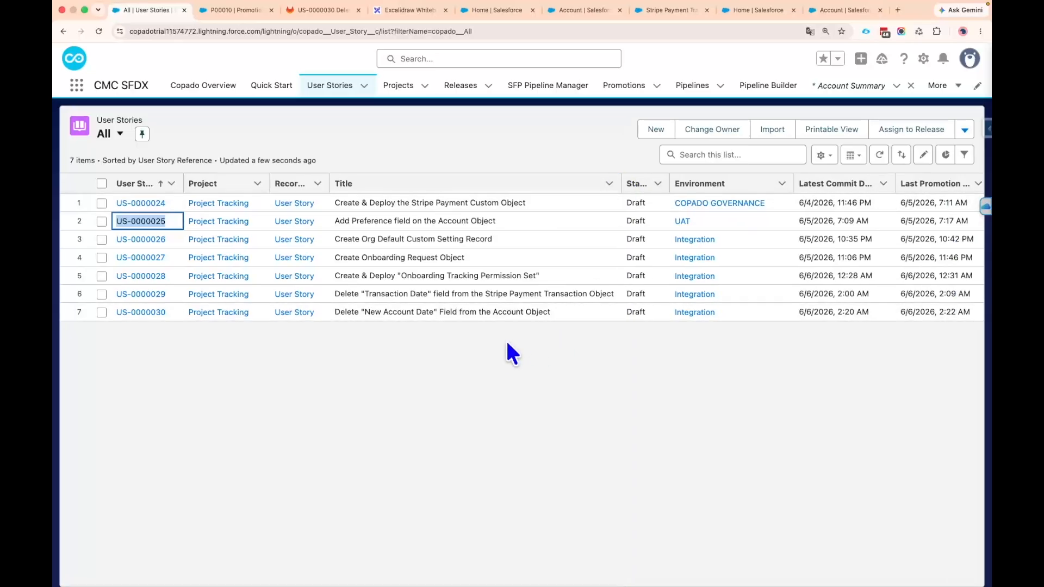